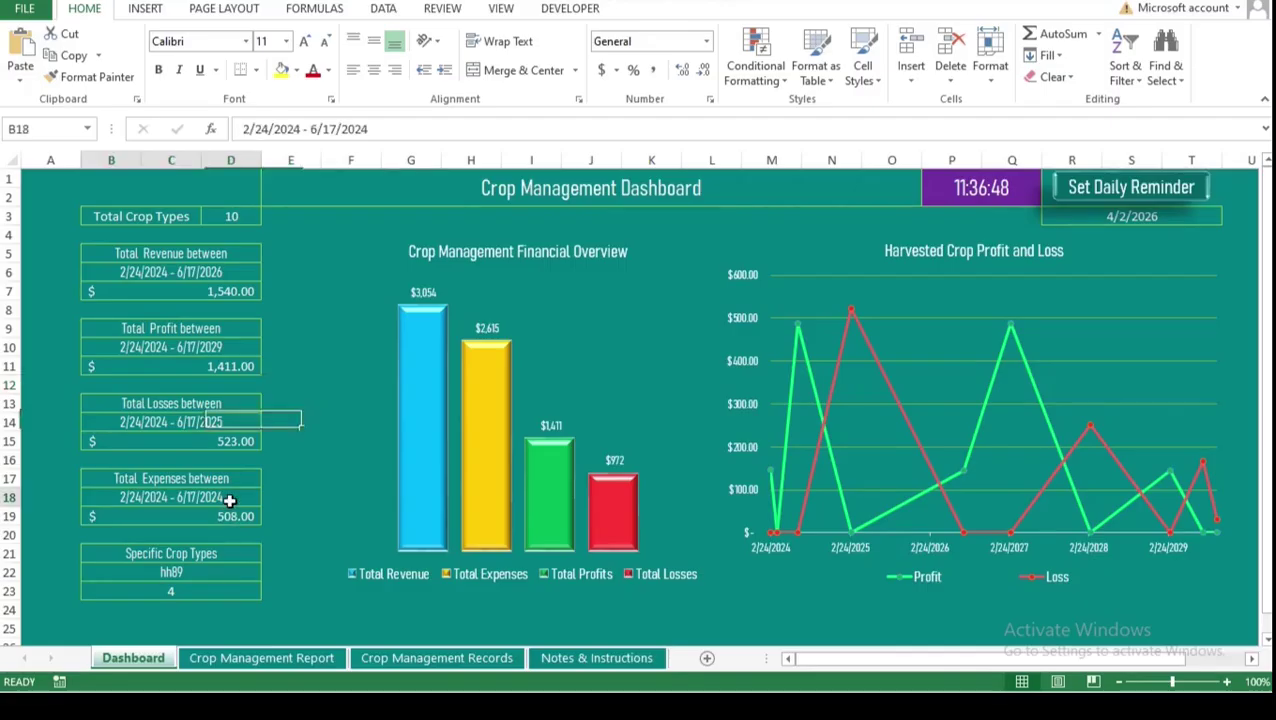
Set the dashboard's Total Expenses date range to 2/24/2024 - 6/17/2029 and the specific crop type to hh90
double_click(230, 498)
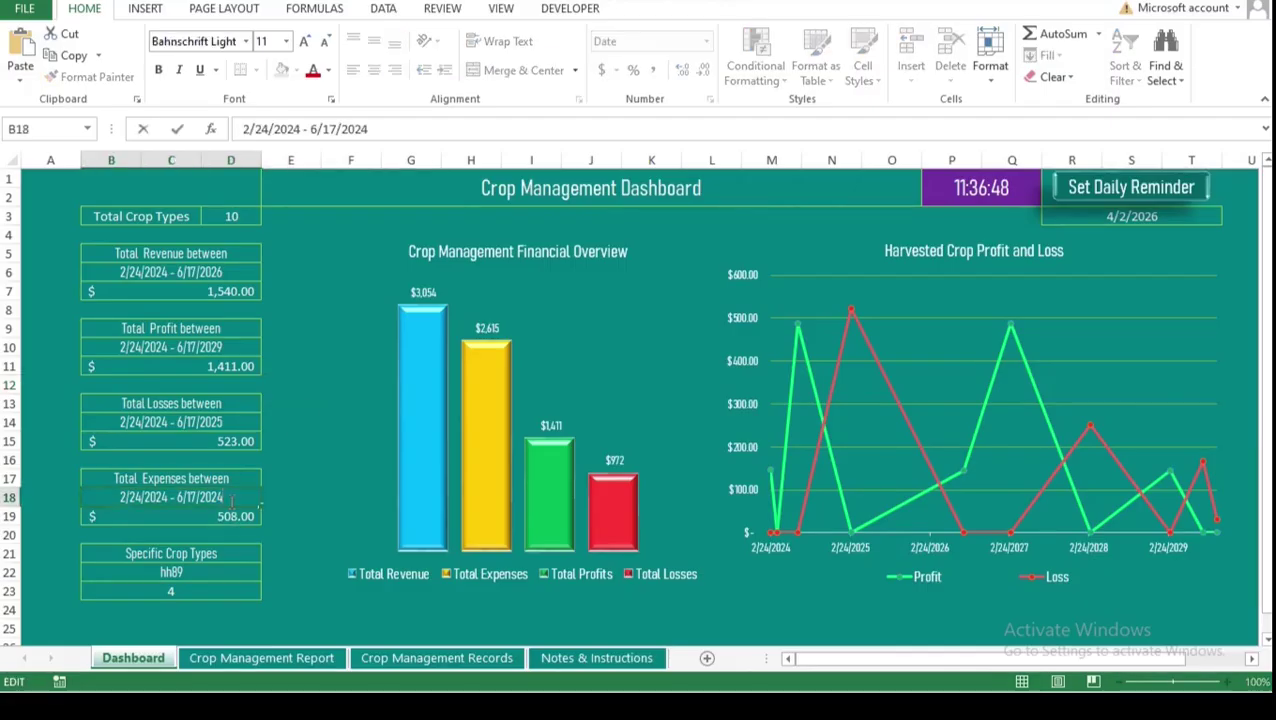
click(298, 439)
double_click(202, 571)
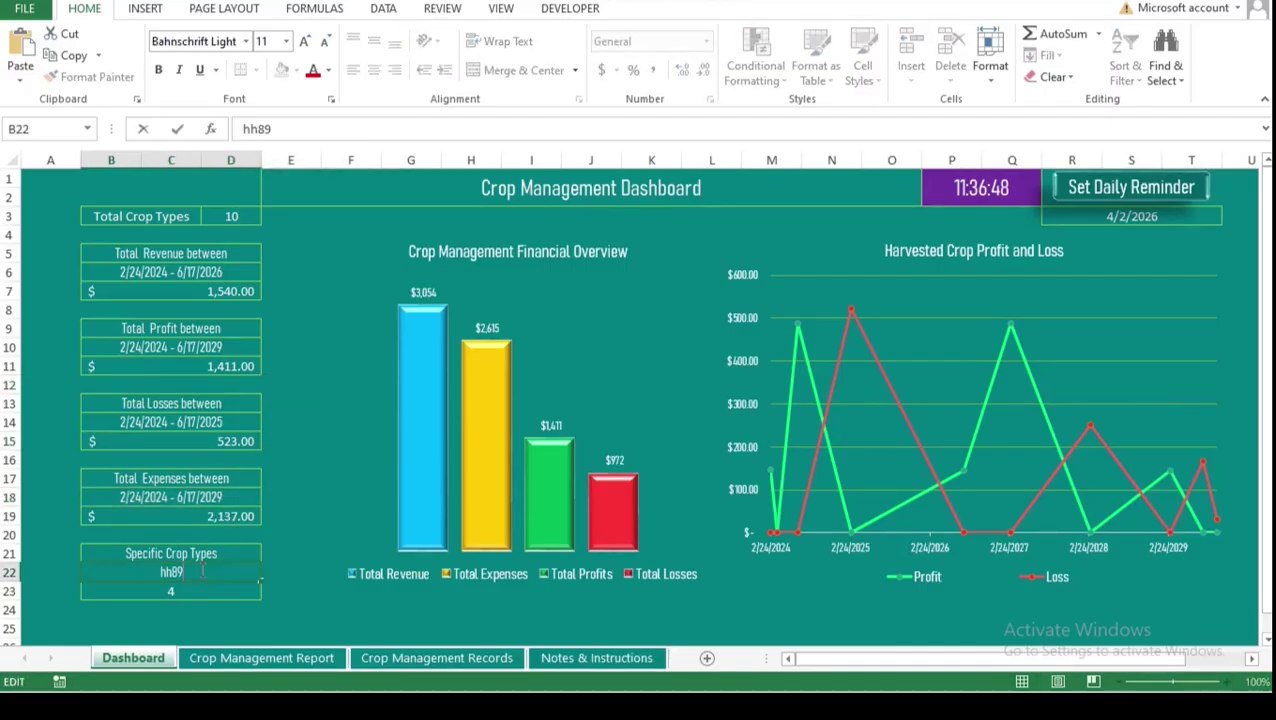
key(BackSpace)
key(BackSpace)
text(90)
click(312, 495)
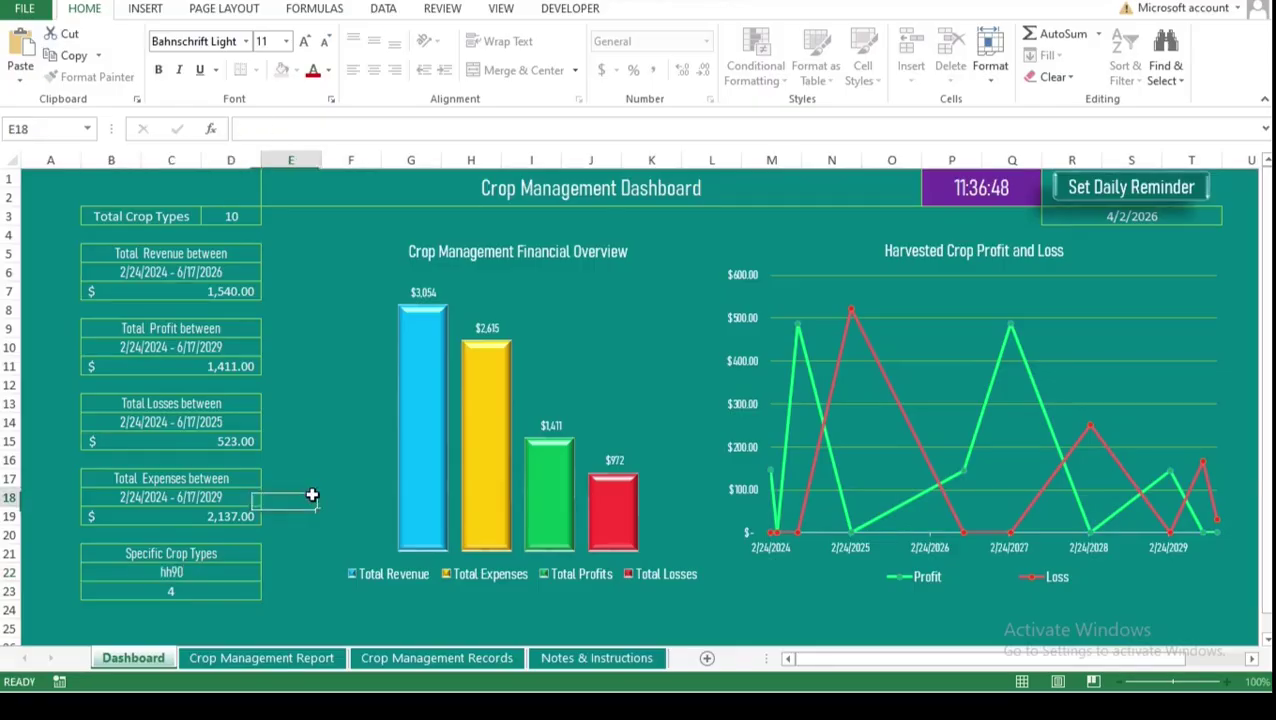
Set the Crop ID in the Crop Management Report to d 235 to load that crop's record
click(262, 658)
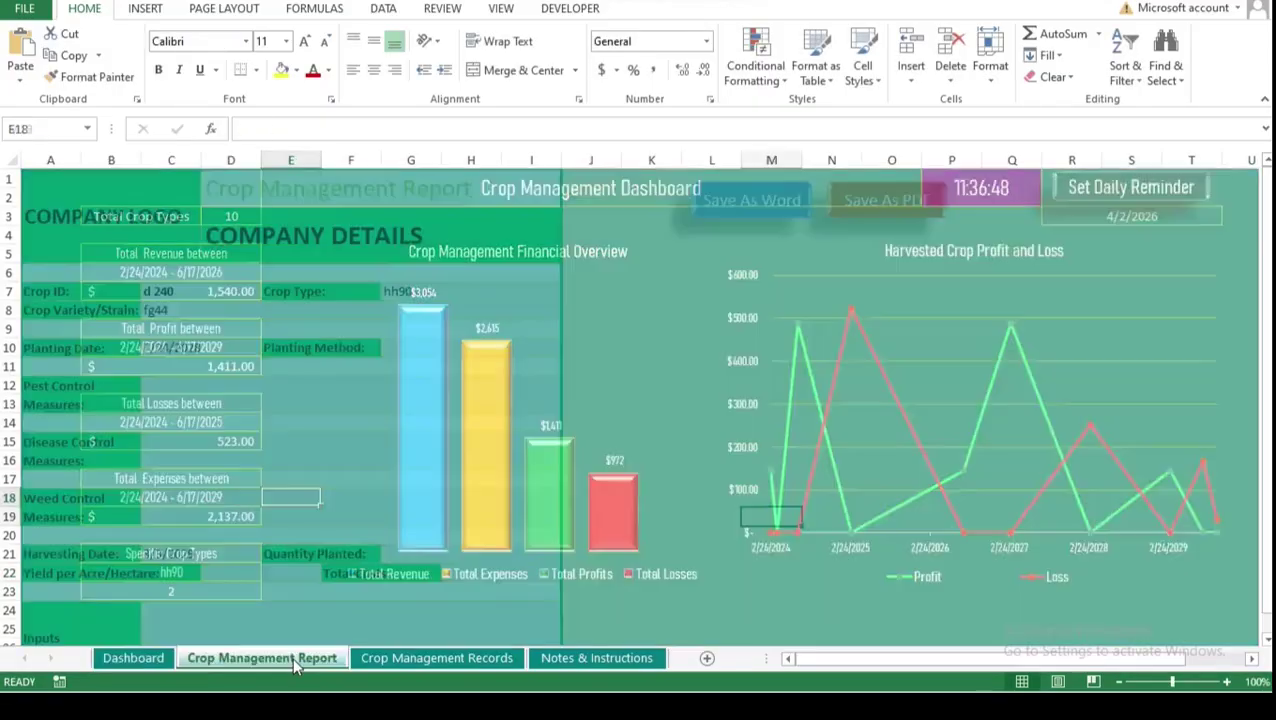
drag(1264, 245, 1264, 245)
click(212, 290)
double_click(212, 290)
key(BackSpace)
key(BackSpace)
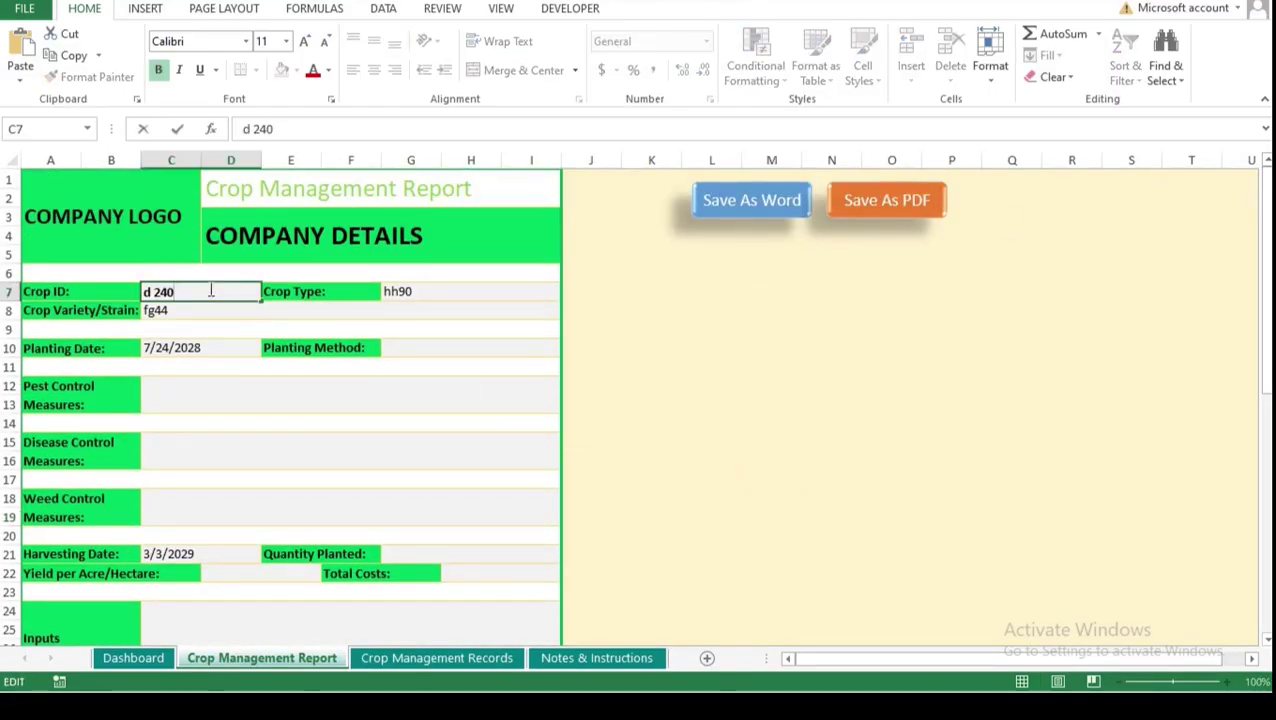
text(35)
click(686, 402)
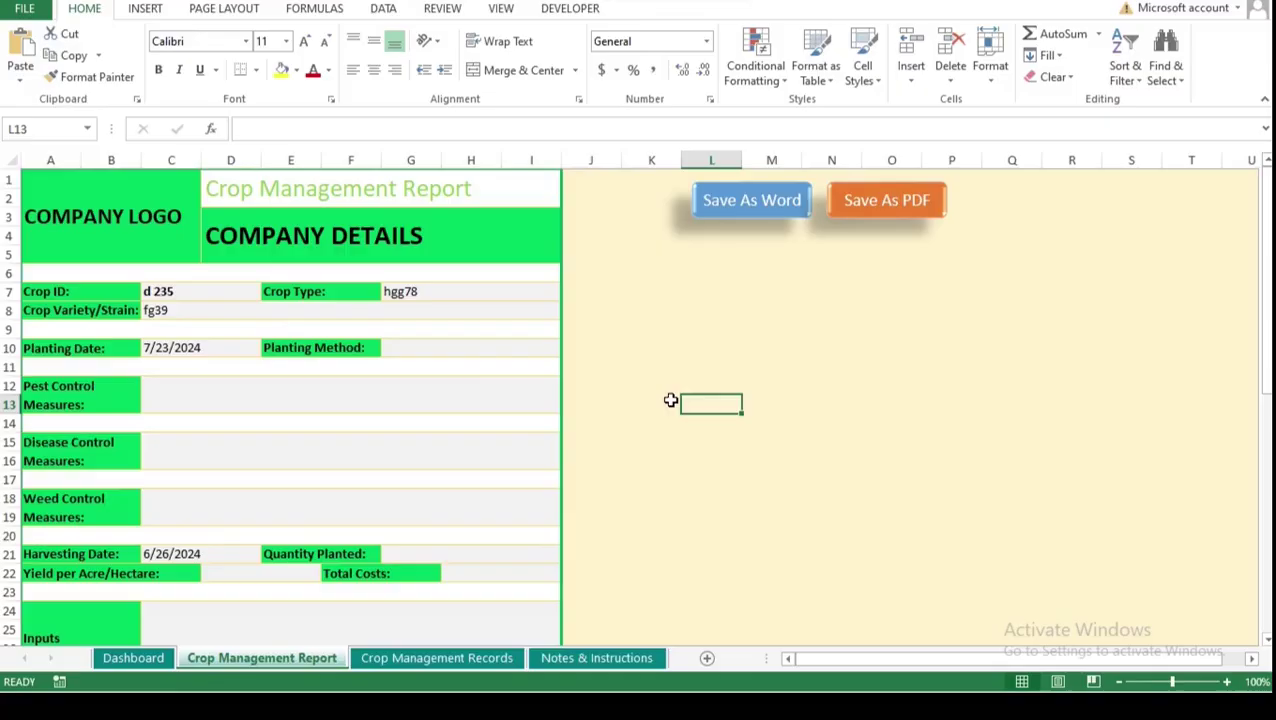
Try loading the report for Crop ID d 247
double_click(186, 292)
key(BackSpace)
key(BackSpace)
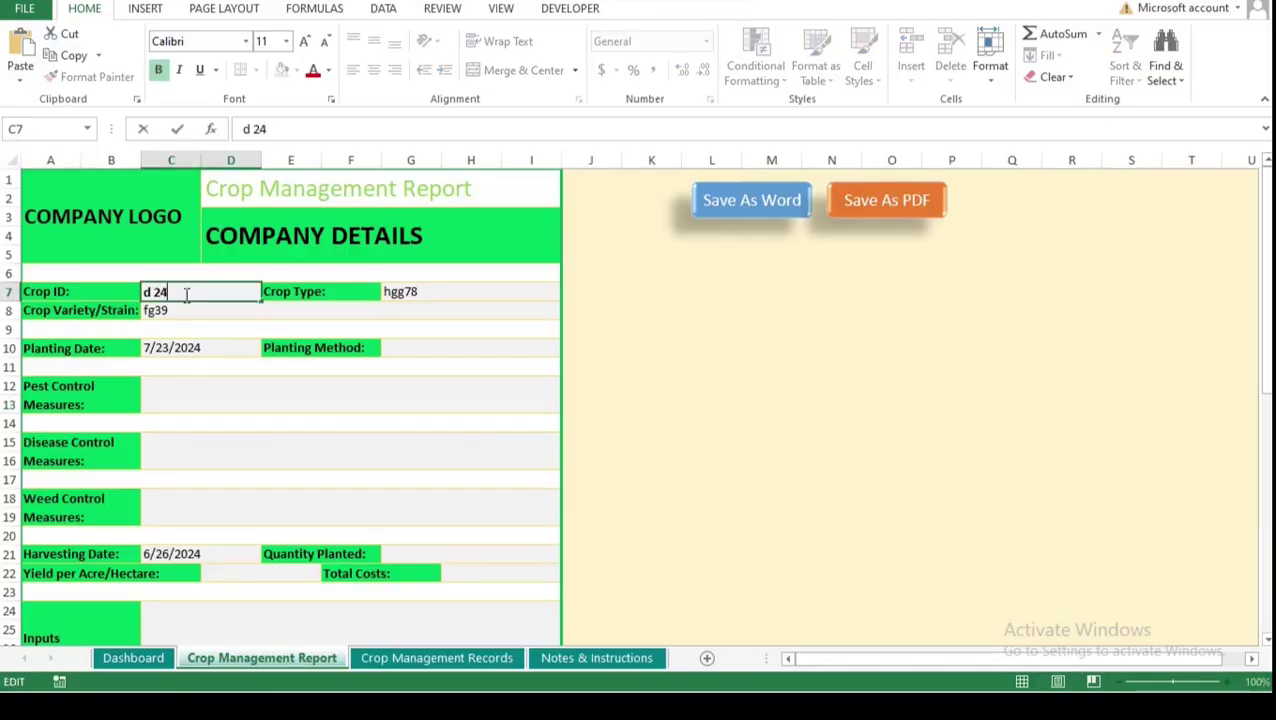
click(786, 388)
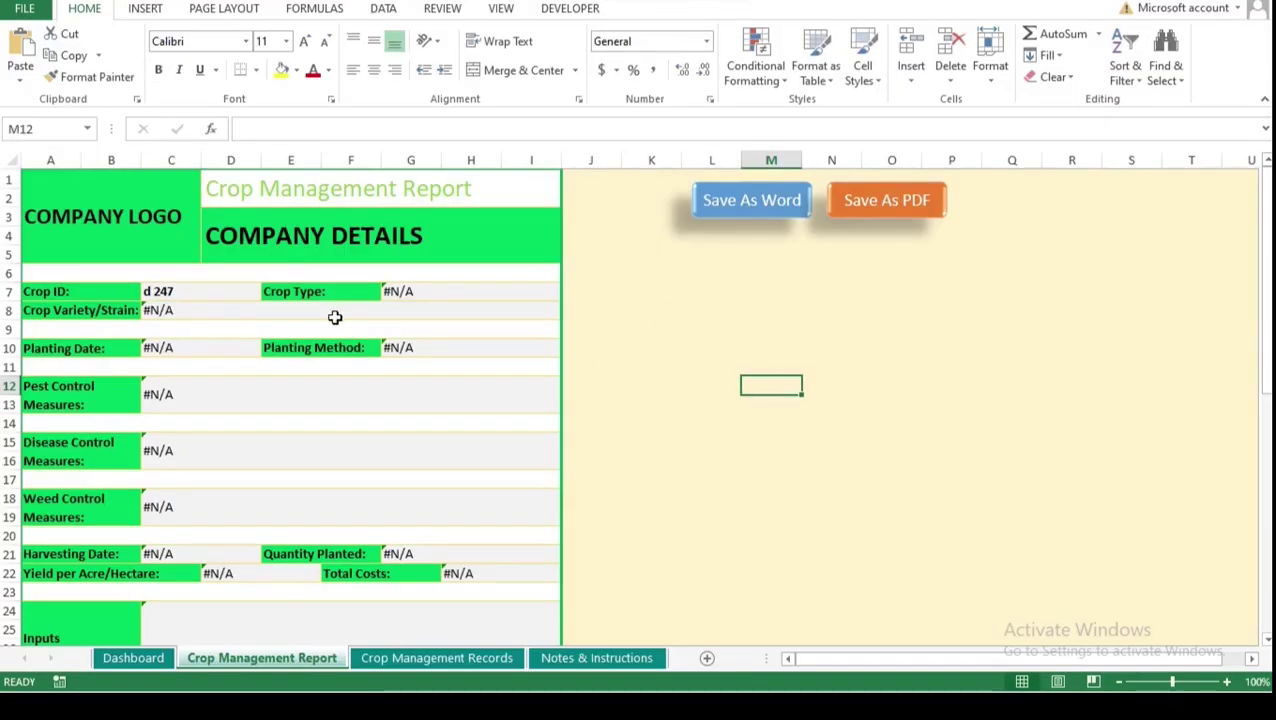
Check the available Crop IDs in the Crop Management Records and set the report's Crop ID to d 233
click(441, 660)
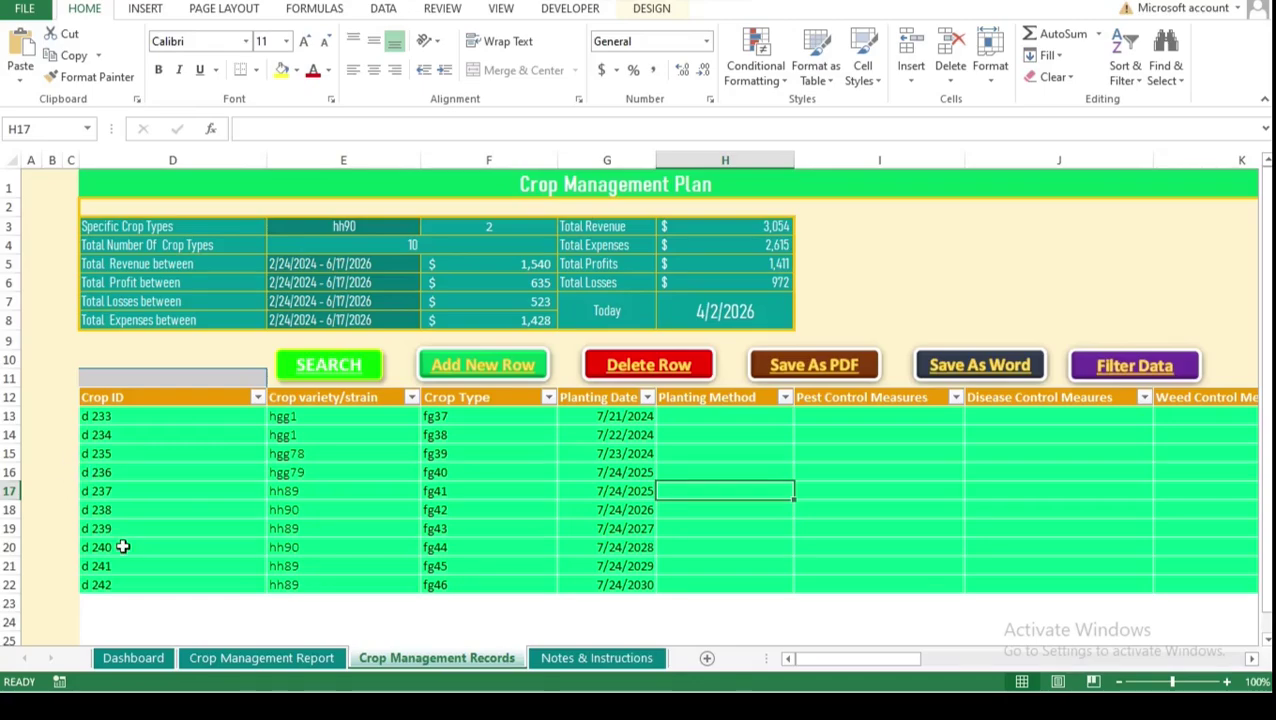
click(293, 662)
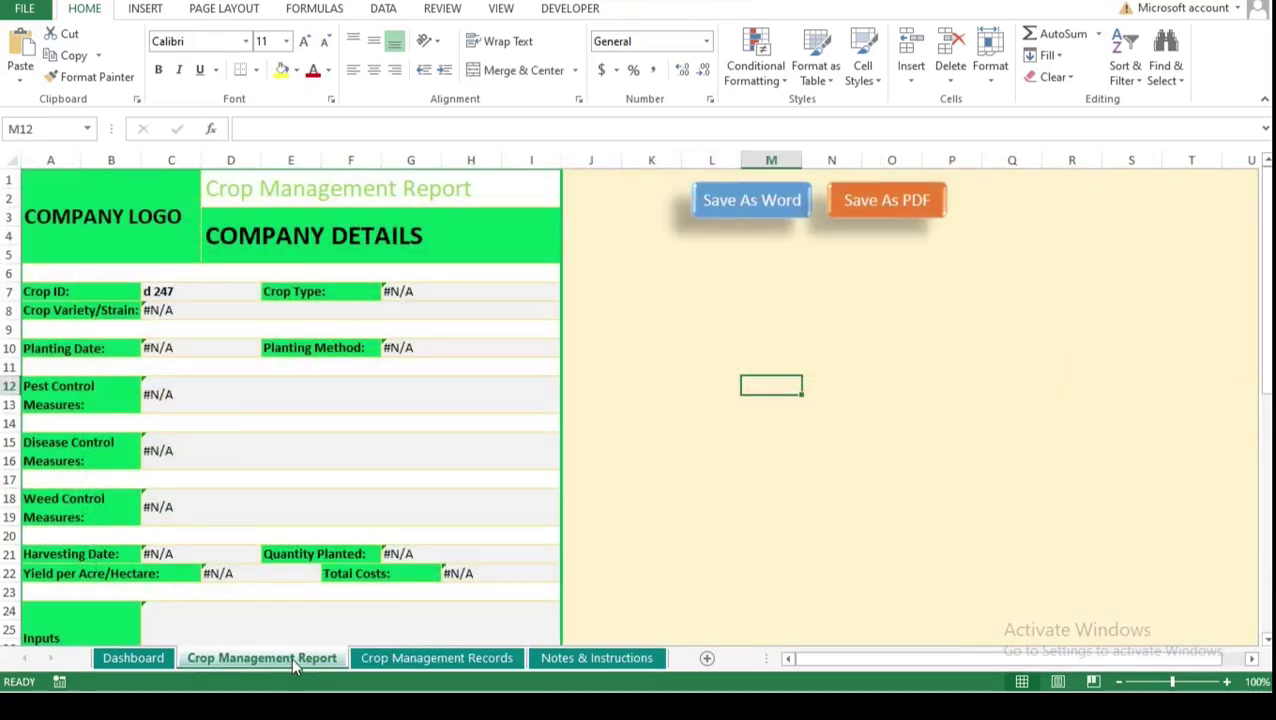
double_click(193, 290)
key(BackSpace)
key(BackSpace)
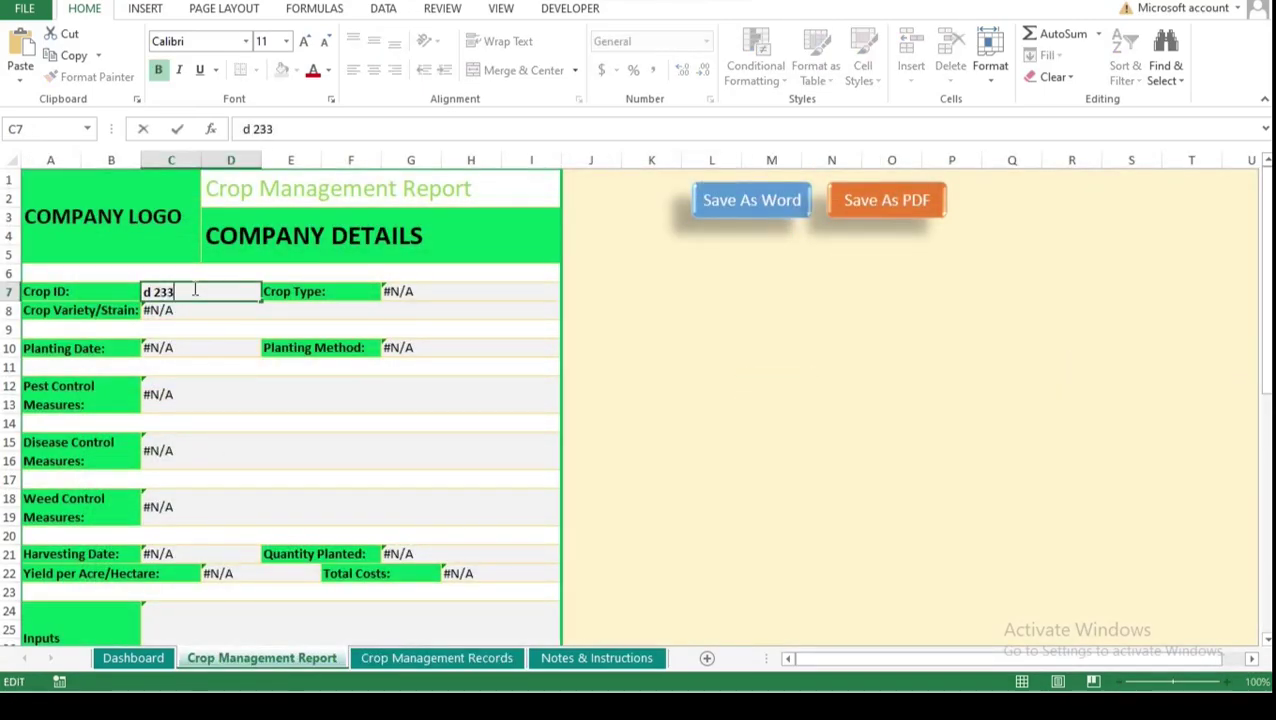
click(903, 442)
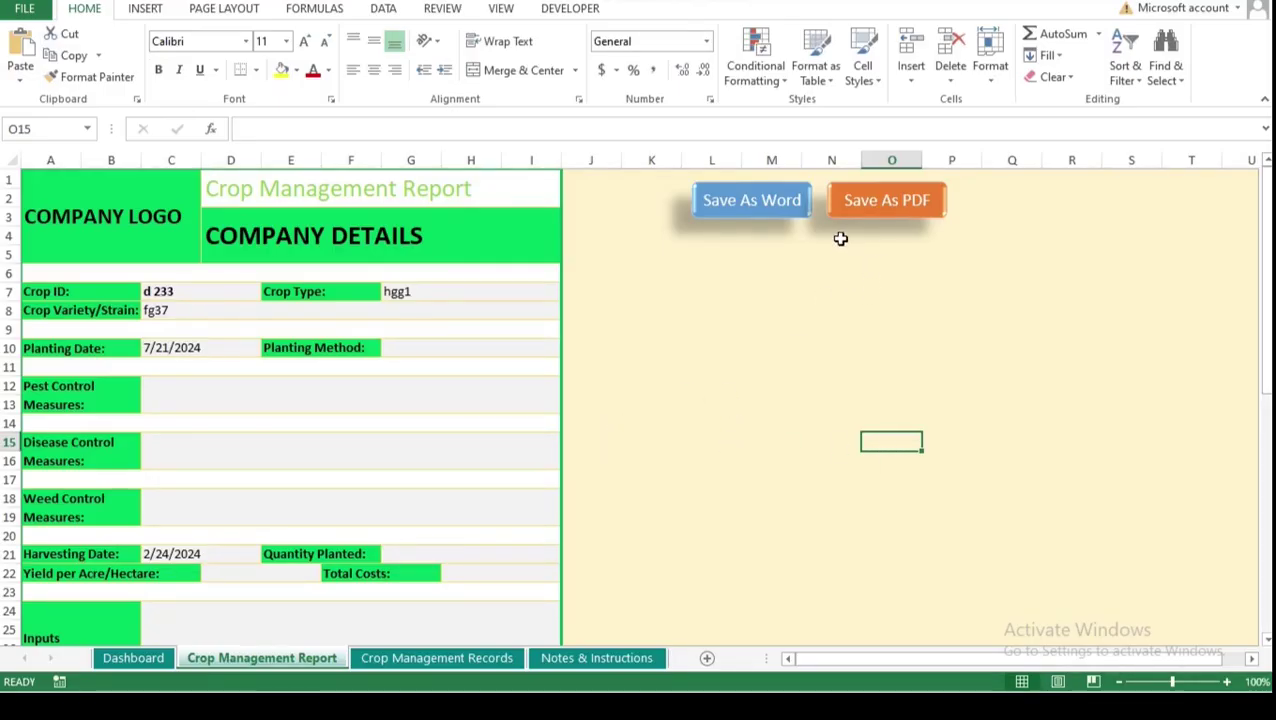
Save the crop management report as a Word document named Crop2 in the Lessons folder
click(710, 220)
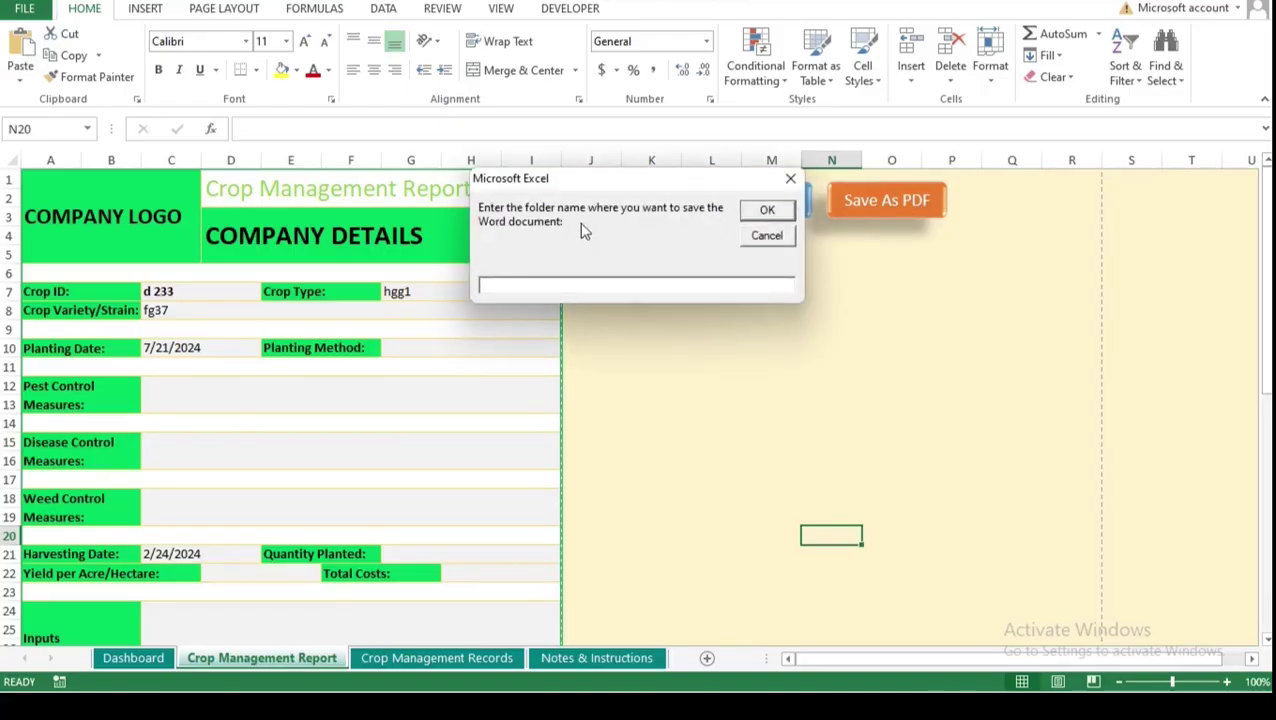
text(Lessons)
click(758, 210)
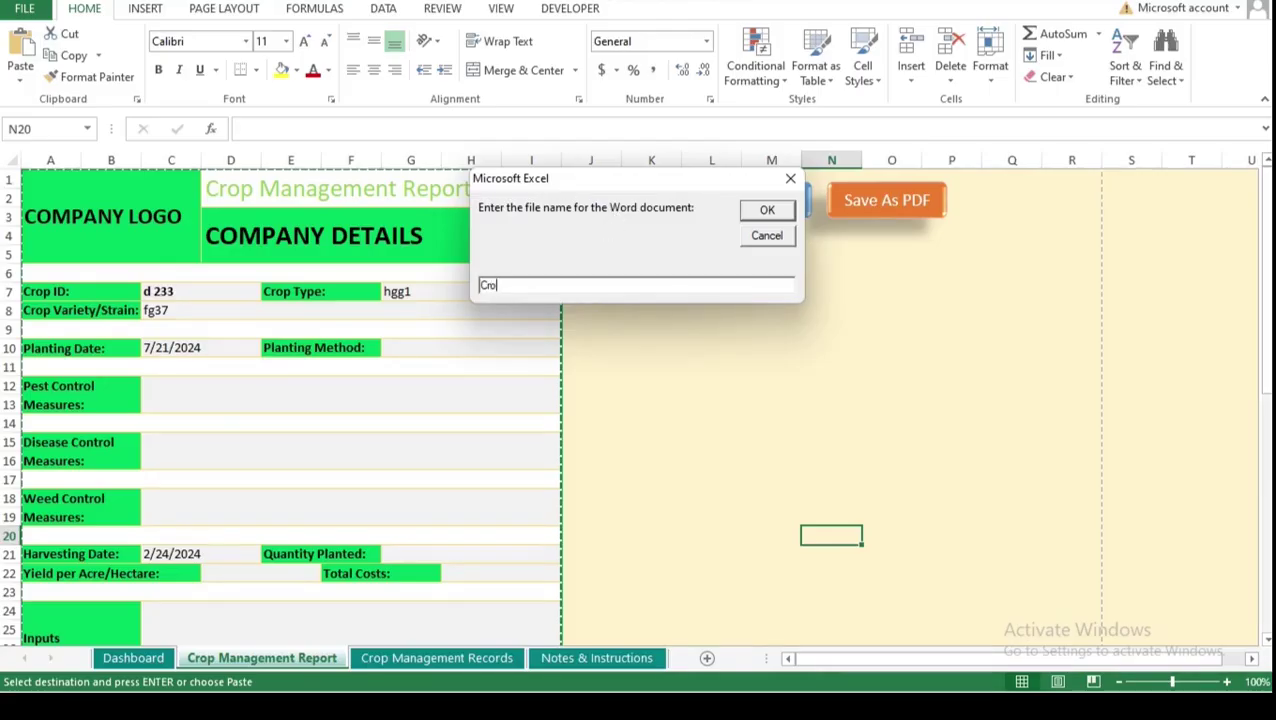
text(1)
click(767, 211)
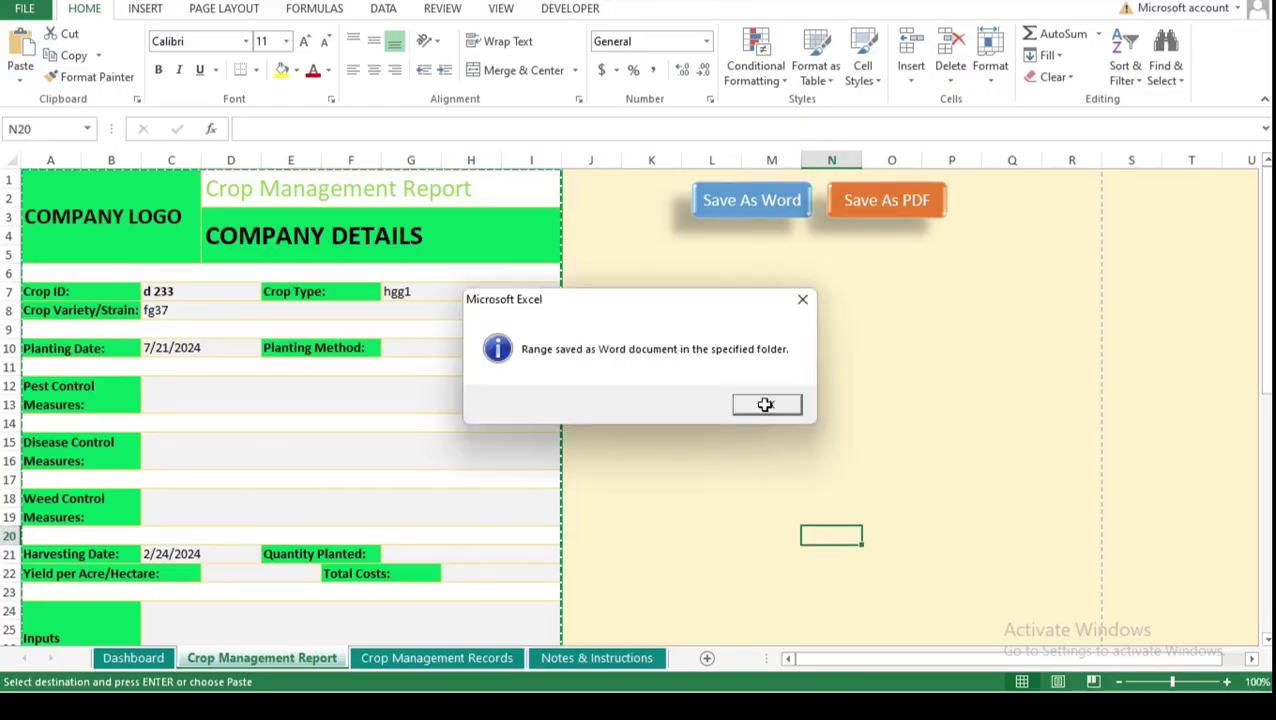
click(765, 404)
click(765, 404)
click(745, 463)
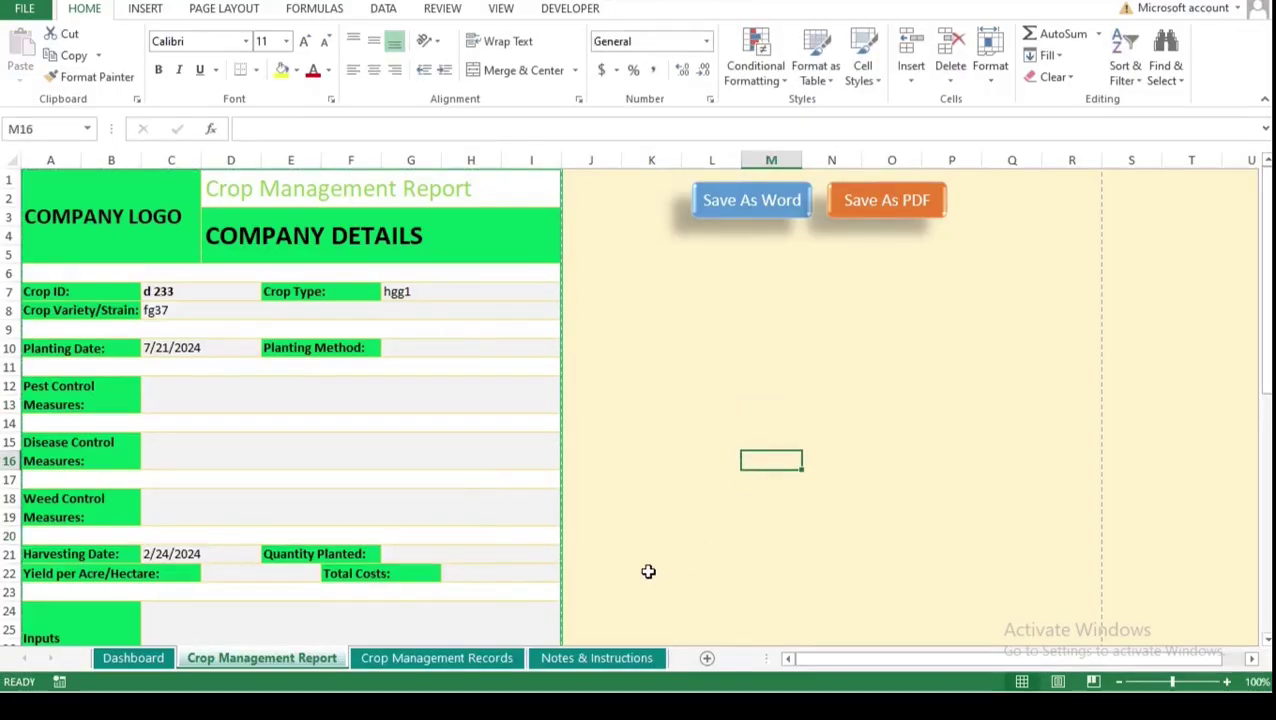
Open the saved Crop2 document in Word, dismiss the activation notice and review the exported report
double_click(418, 165)
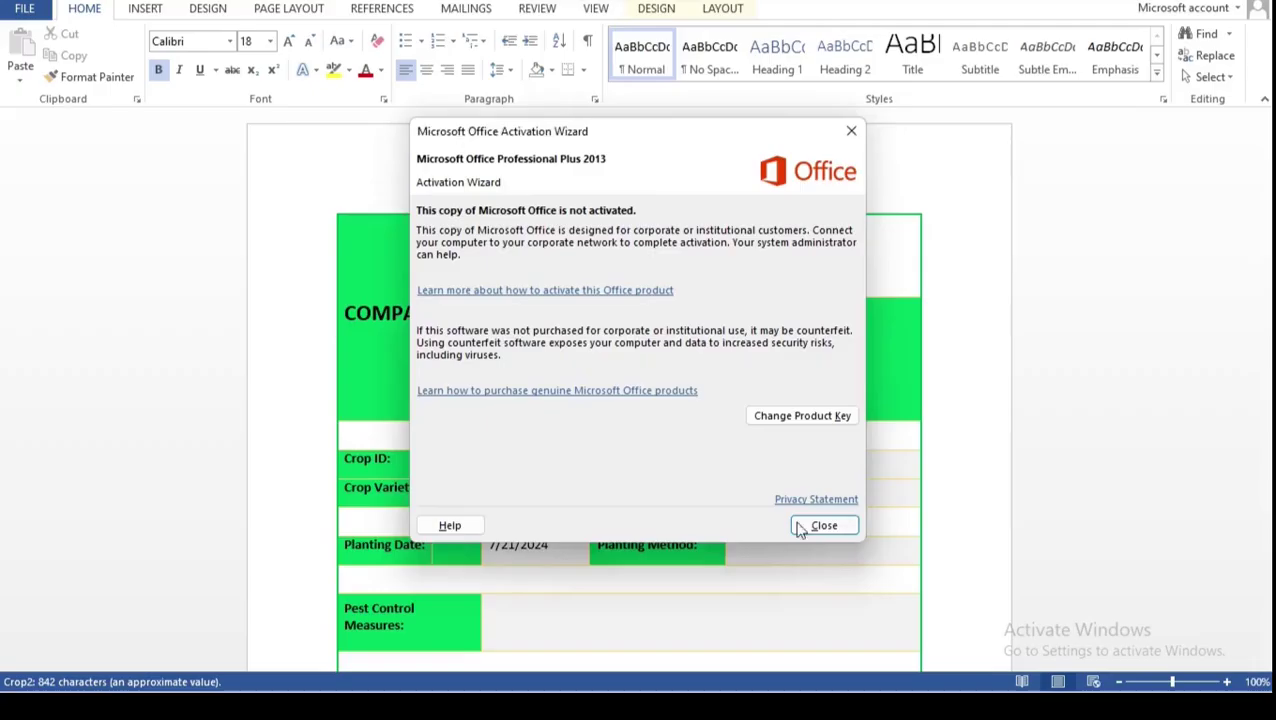
click(803, 529)
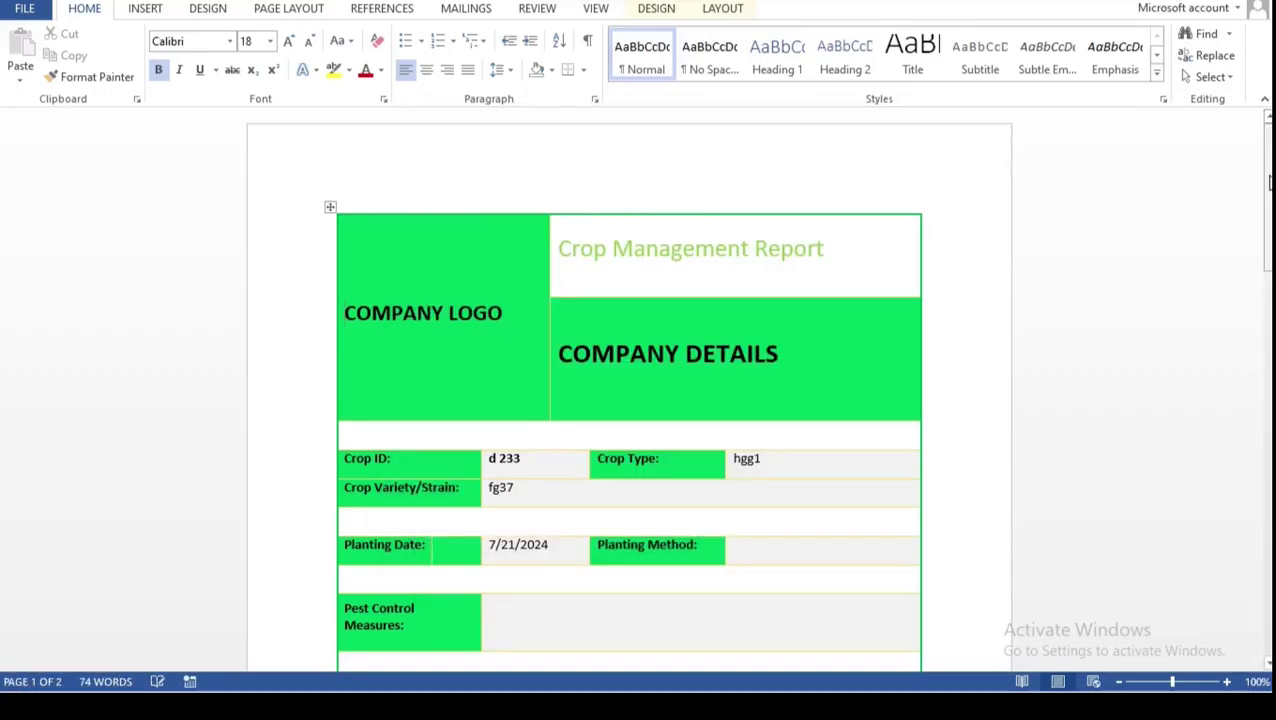
drag(1268, 180, 1268, 130)
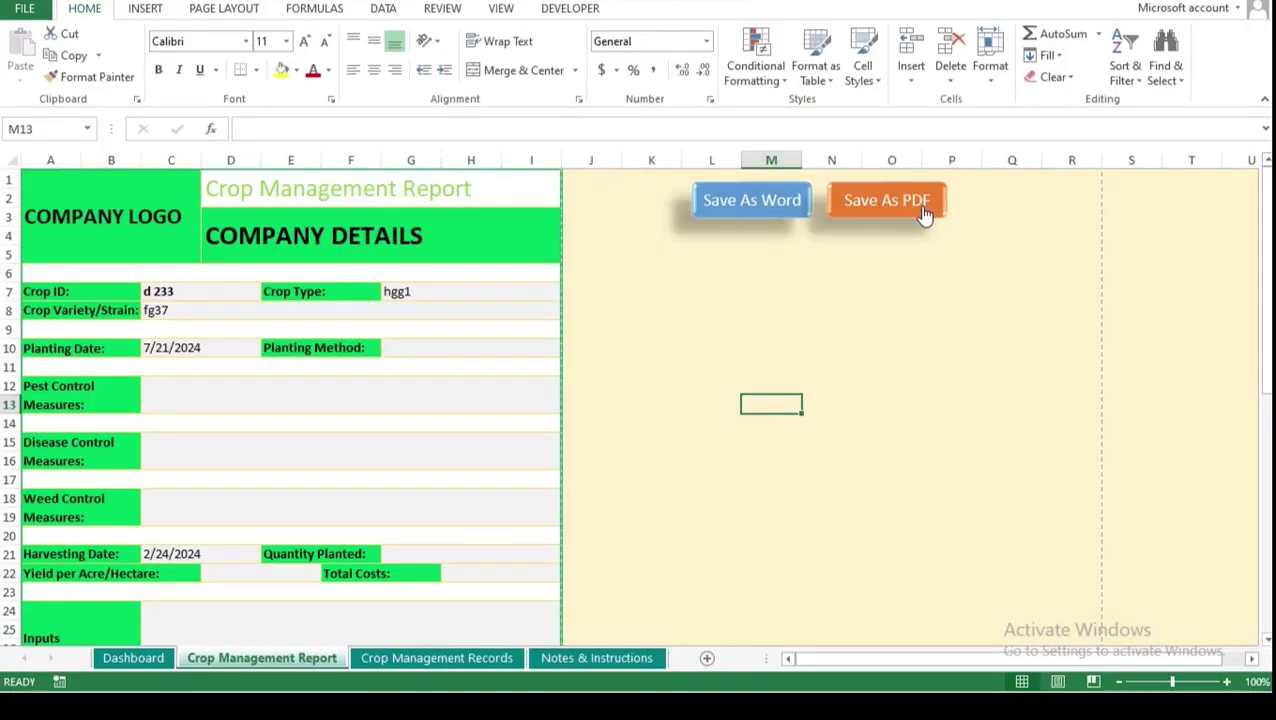
Save the crop management report as a PDF named Crop3 in the Lessons folder
click(920, 208)
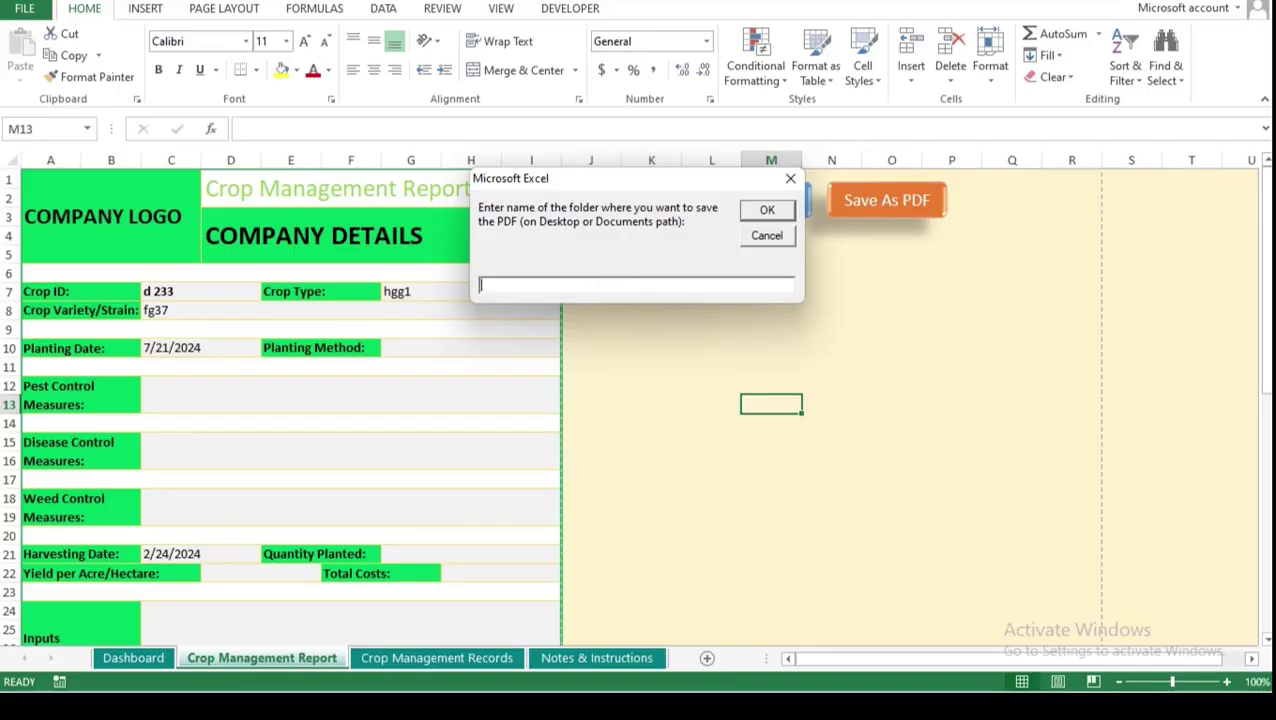
text(Lessons)
key(Return)
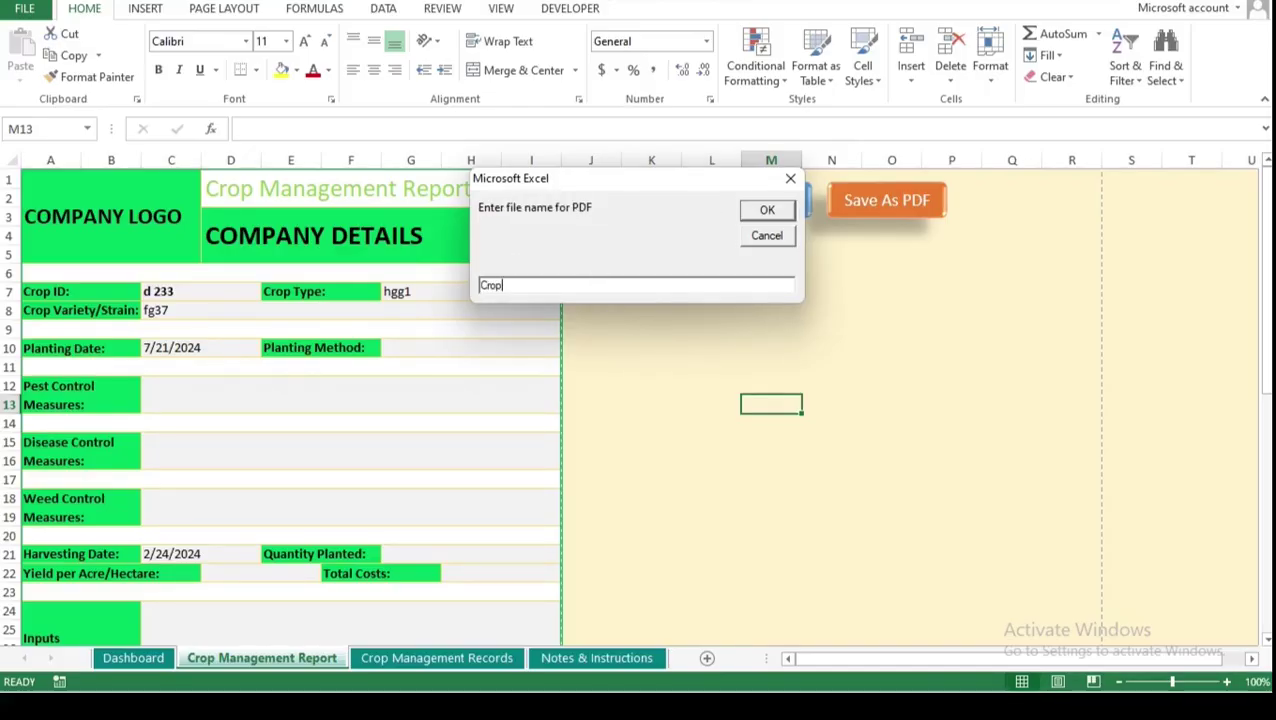
text(Crop3)
click(757, 208)
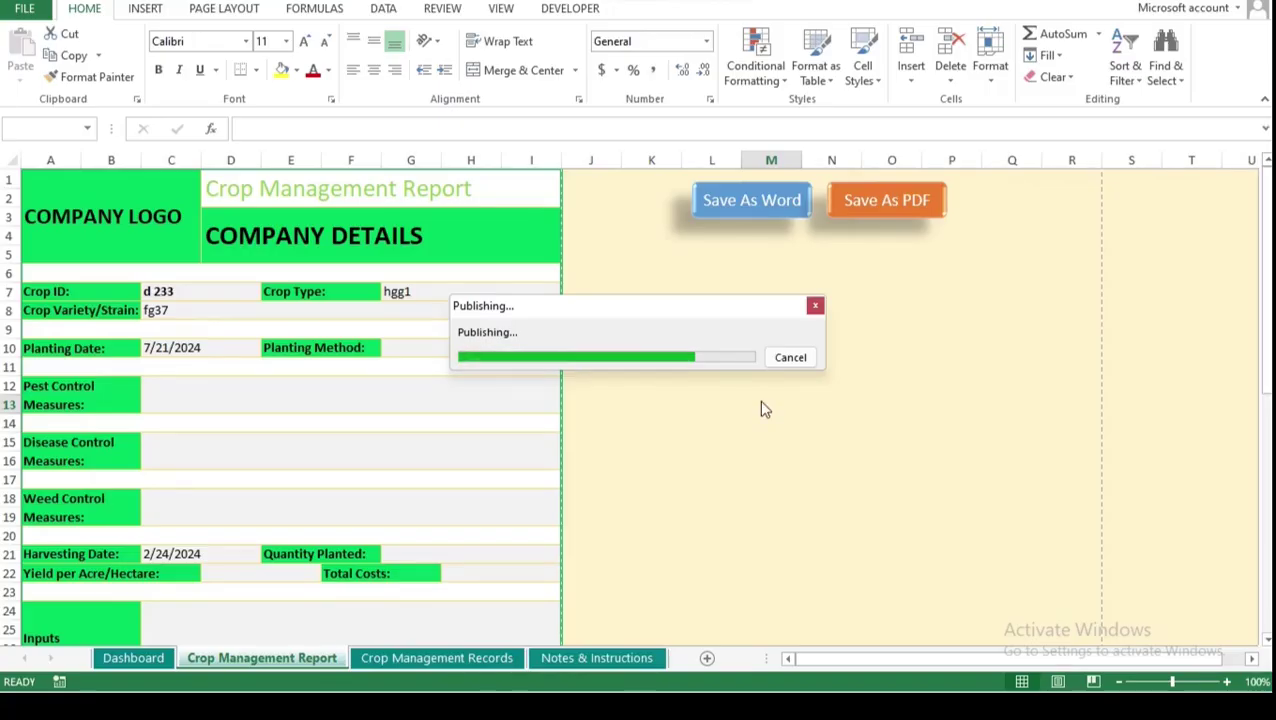
click(664, 402)
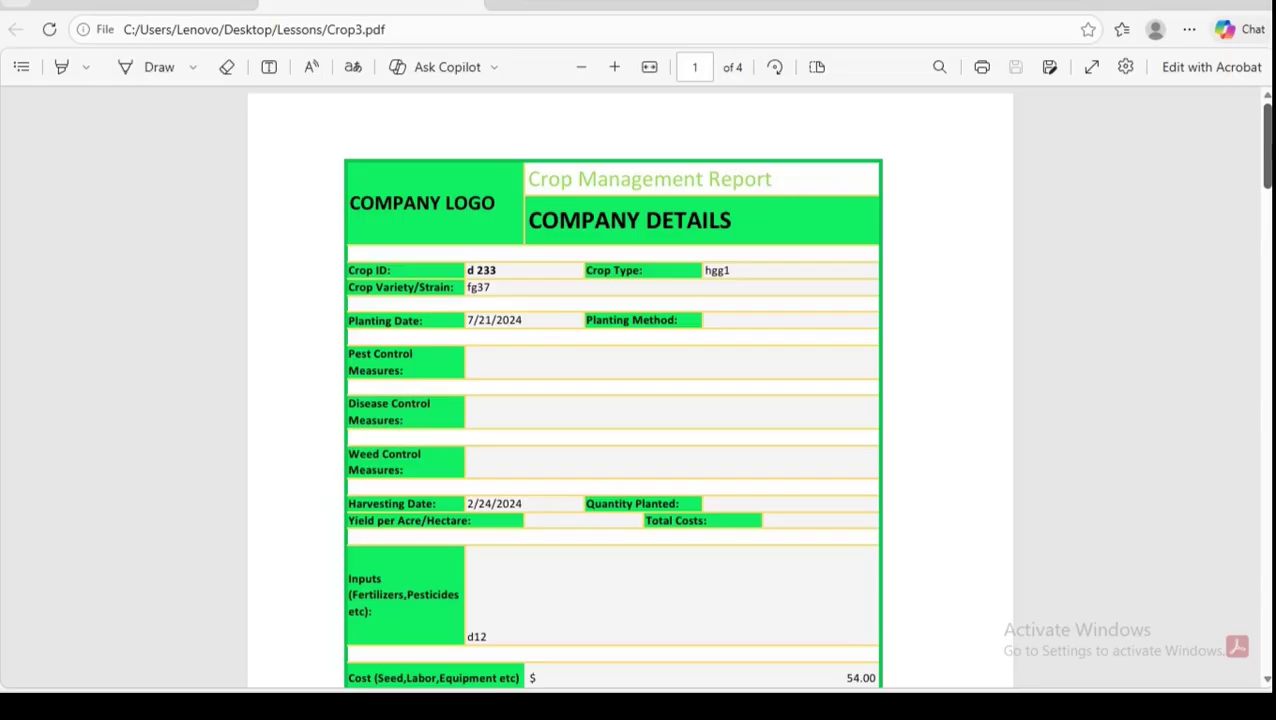
Review the pages of the exported Crop3 PDF and return to the Excel workbook
click(1268, 270)
drag(1268, 331, 1268, 146)
click(410, 706)
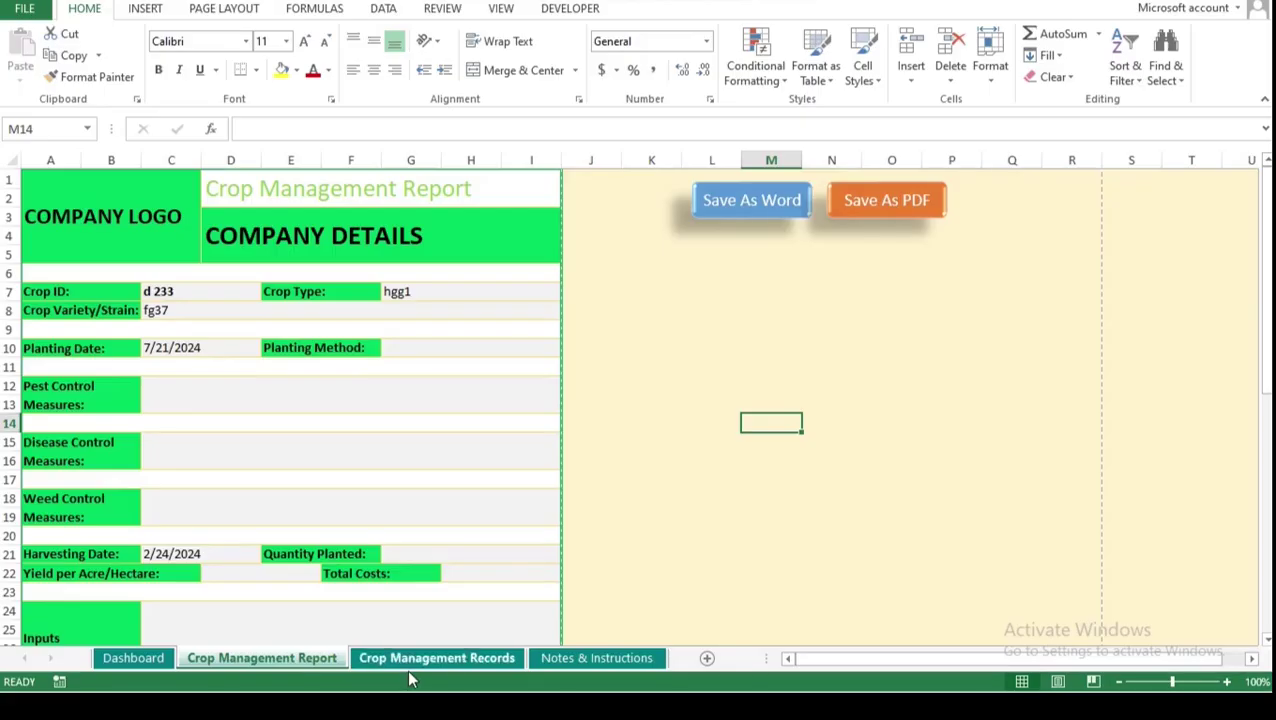
In the Crop Management Records, set the Total Revenue range to 2/24/2024 - 6/17/2024 and the Total Profit range to 2/24/2024 - 6/17/2029
click(409, 662)
click(419, 580)
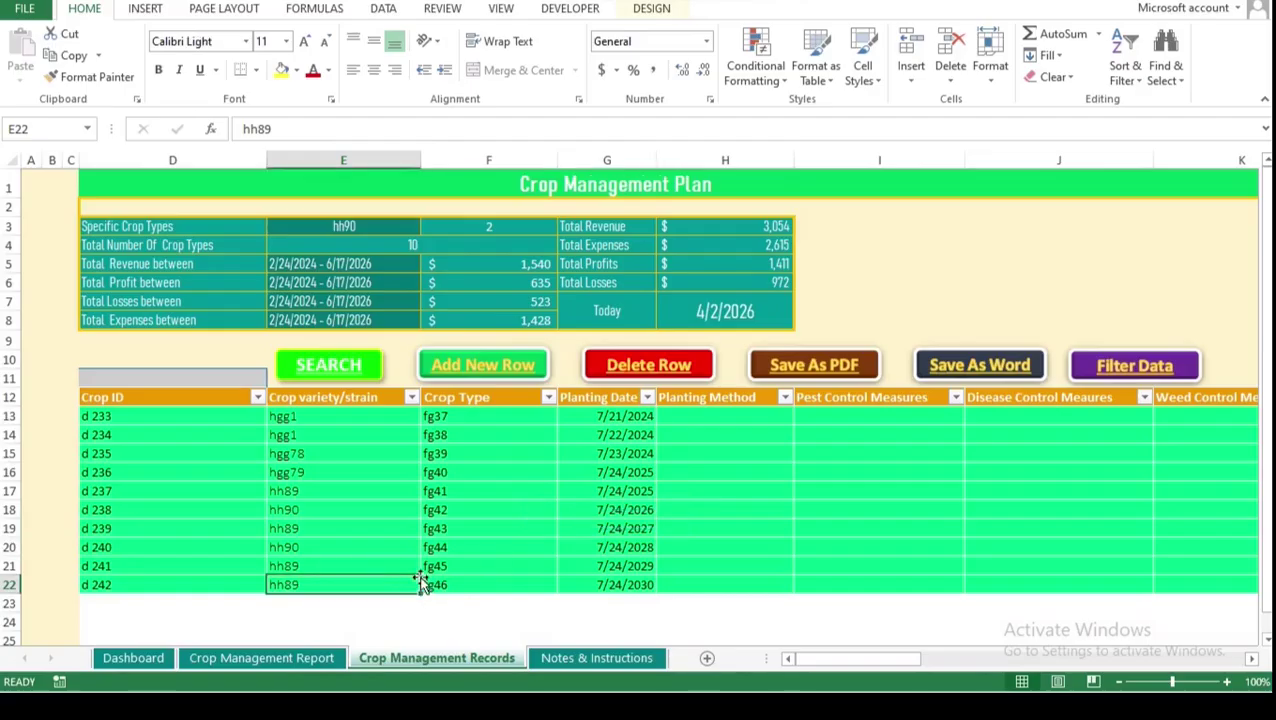
click(388, 263)
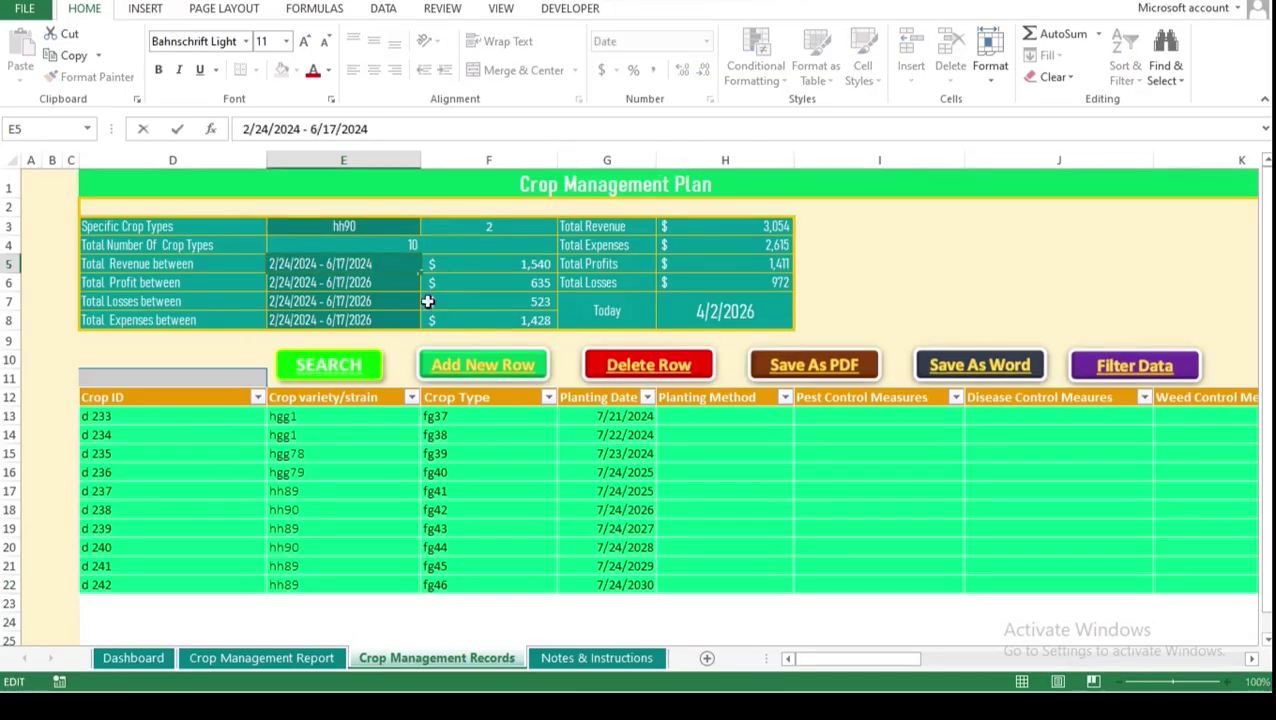
click(472, 438)
click(382, 282)
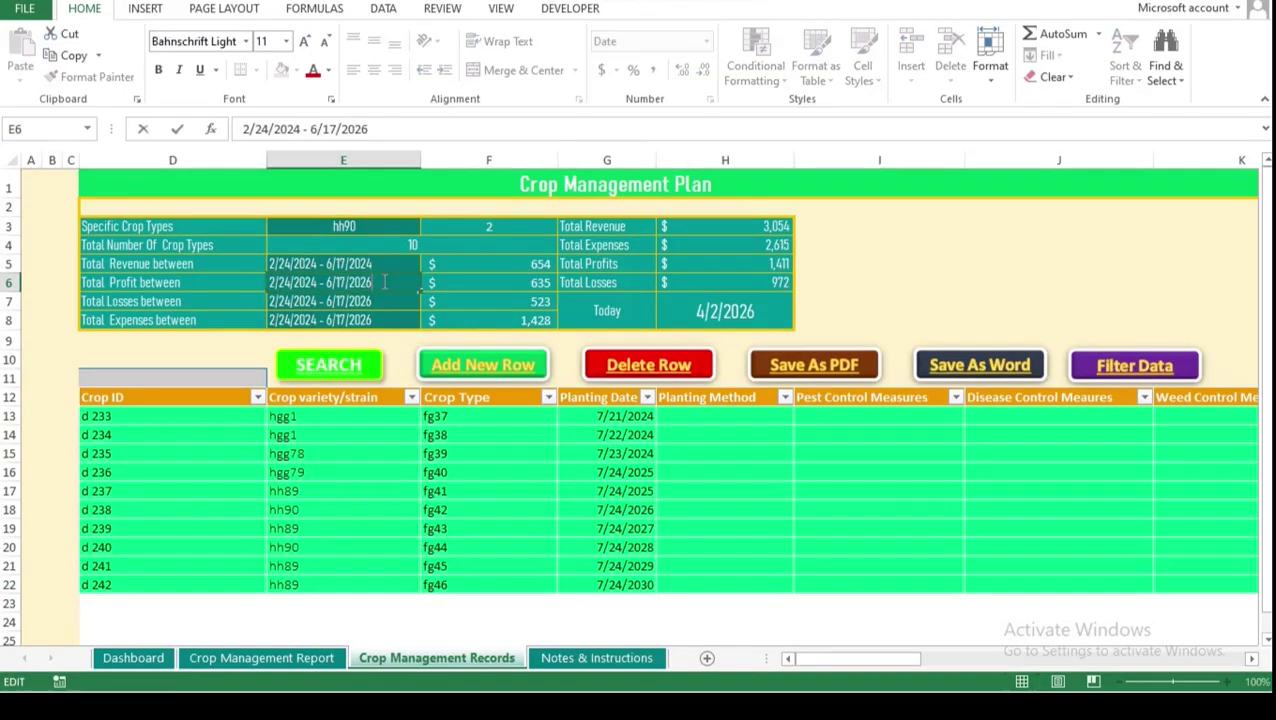
click(530, 468)
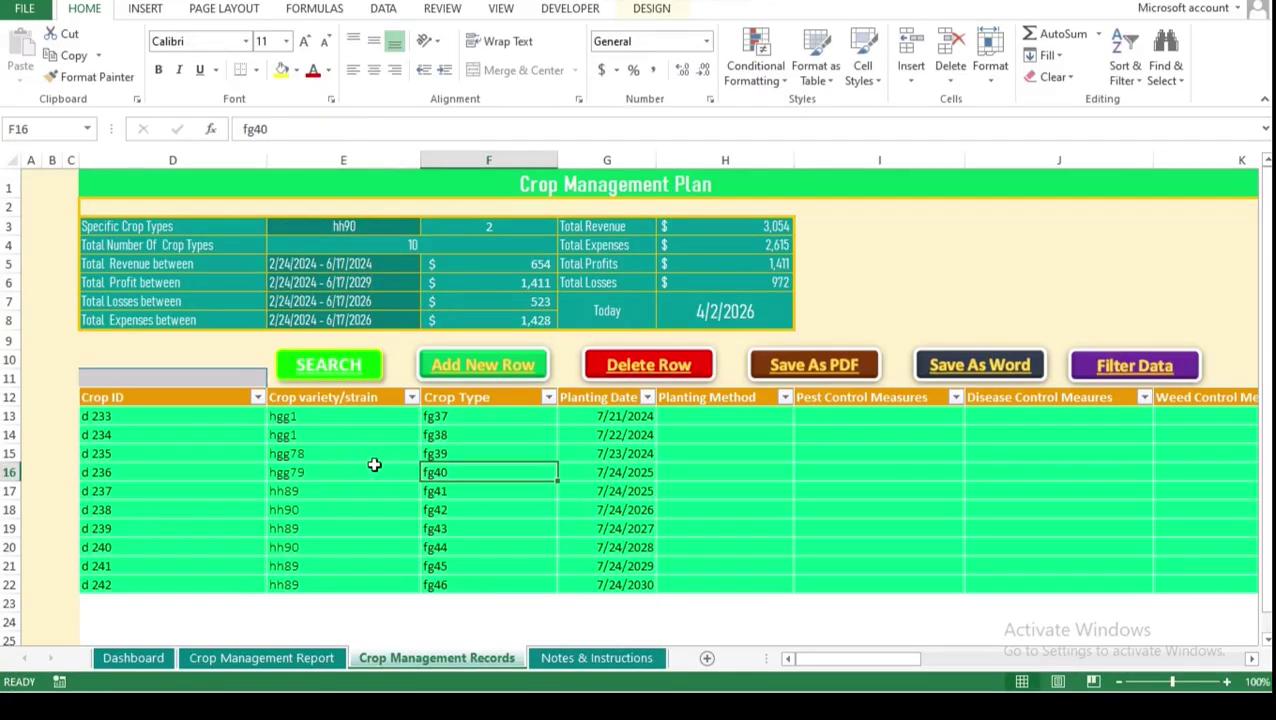
Set the specific crop type in the records summary to hgg1
click(384, 226)
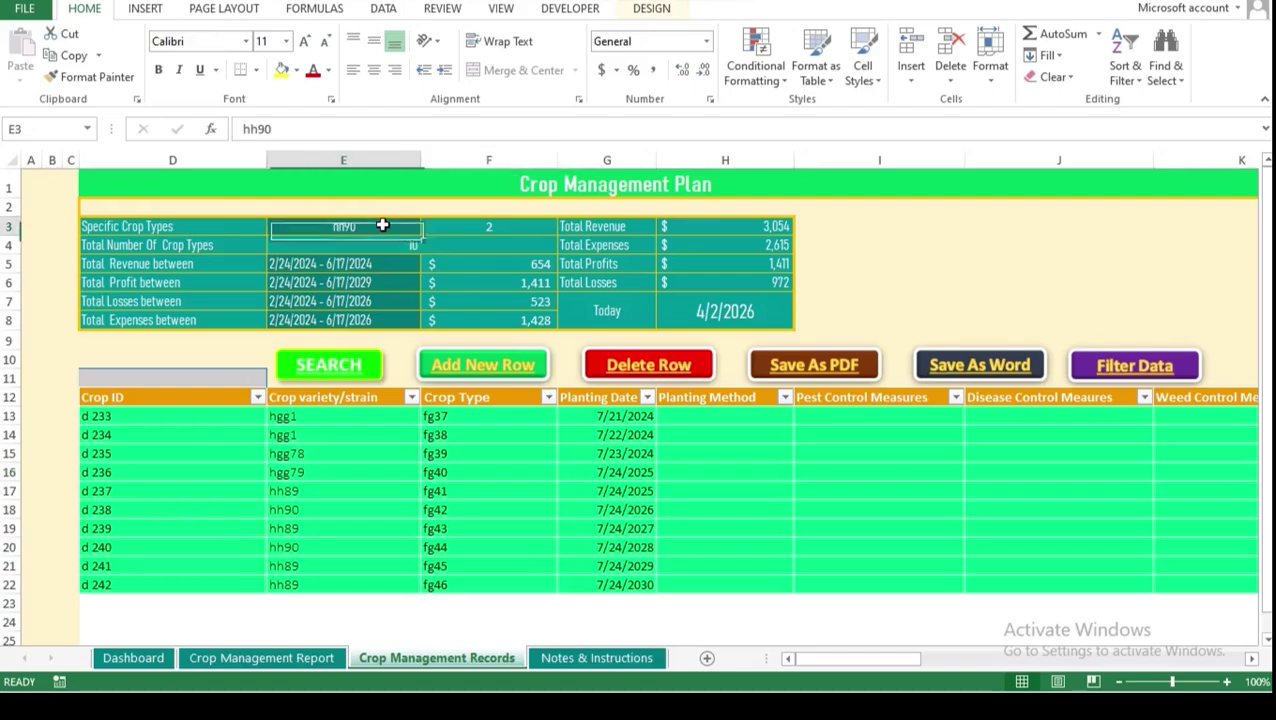
text(hgg1)
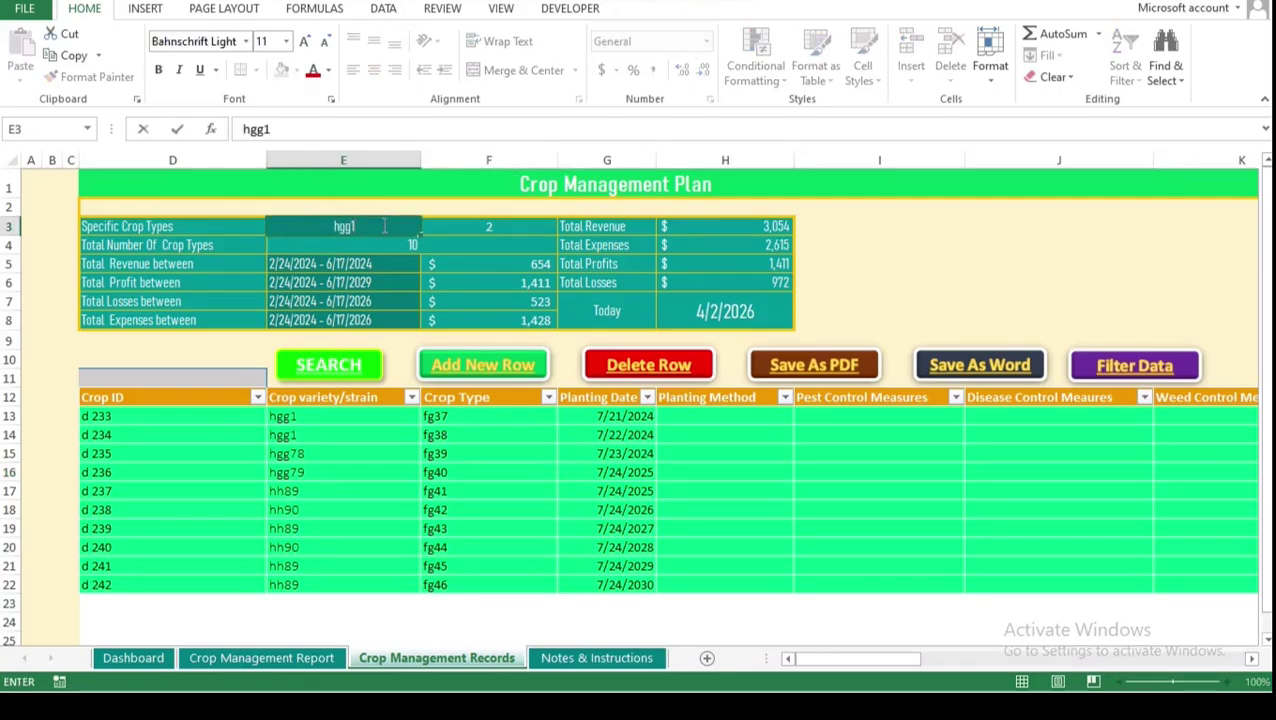
click(440, 545)
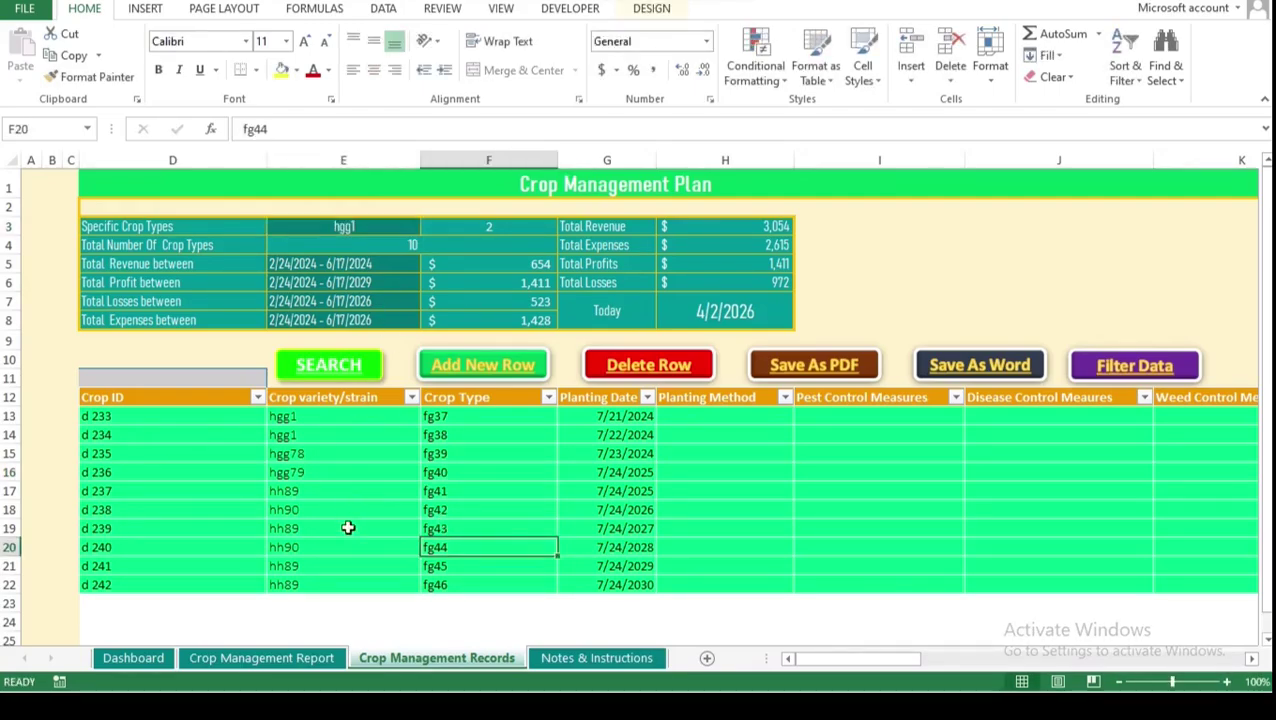
Set the specific crop type in the records summary to hh89
click(367, 238)
click(366, 228)
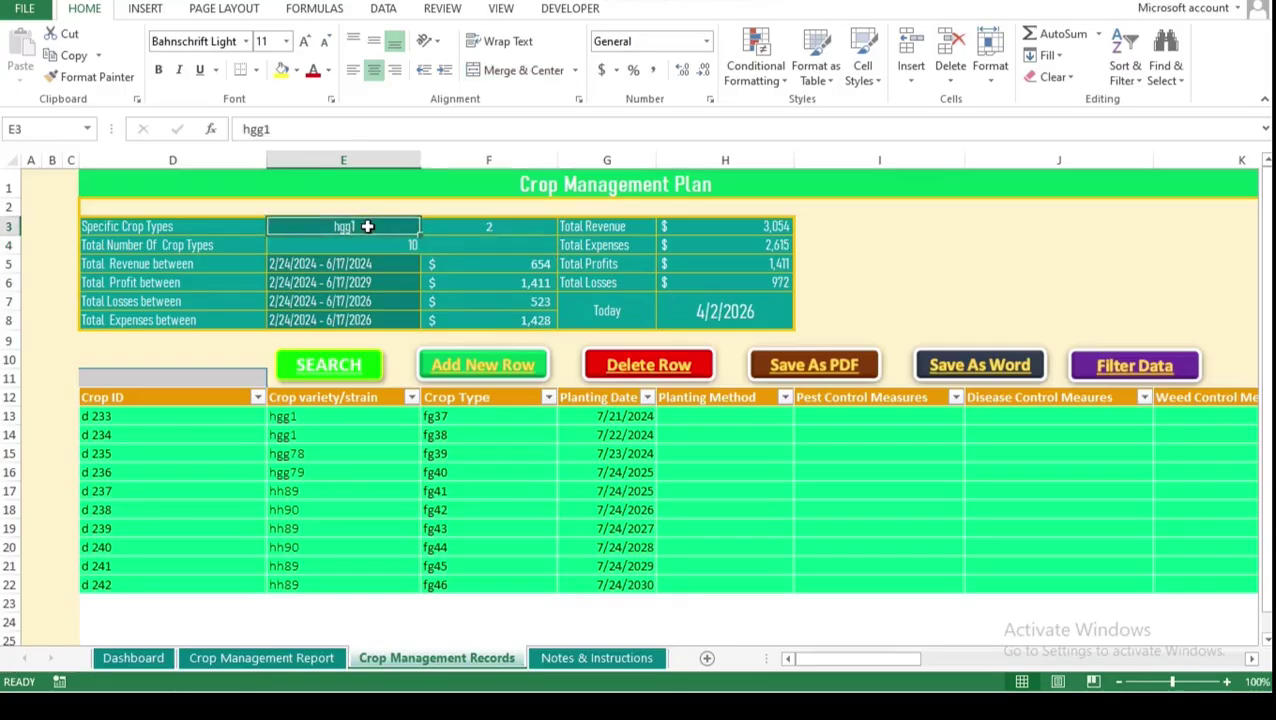
text(hh89)
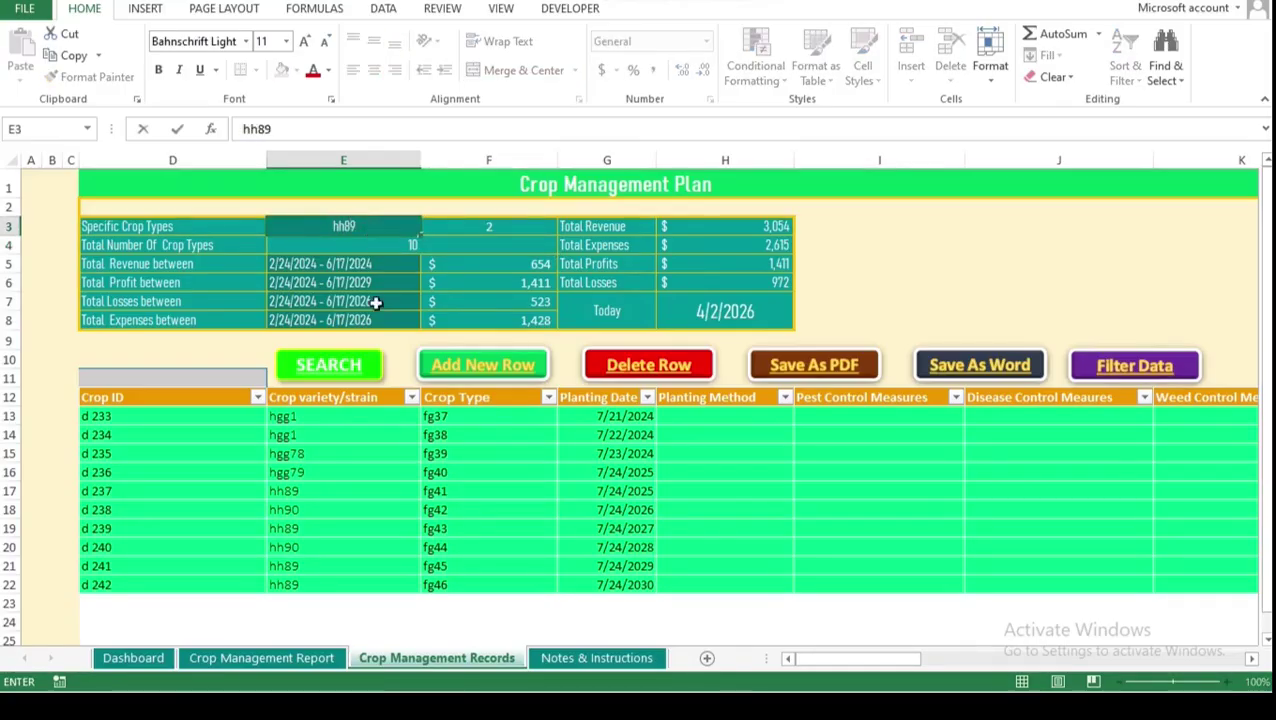
click(384, 510)
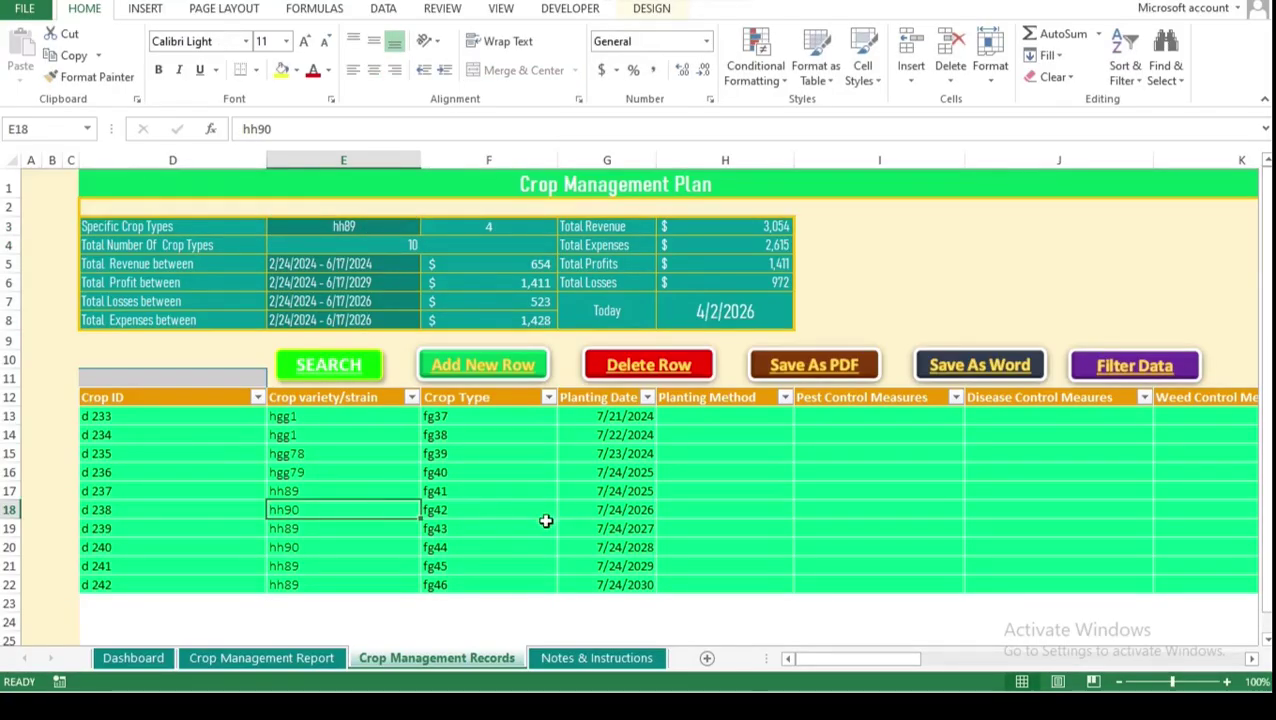
Search the crop management records for fg45 and dismiss the message about empty cells
click(230, 377)
text(fg)
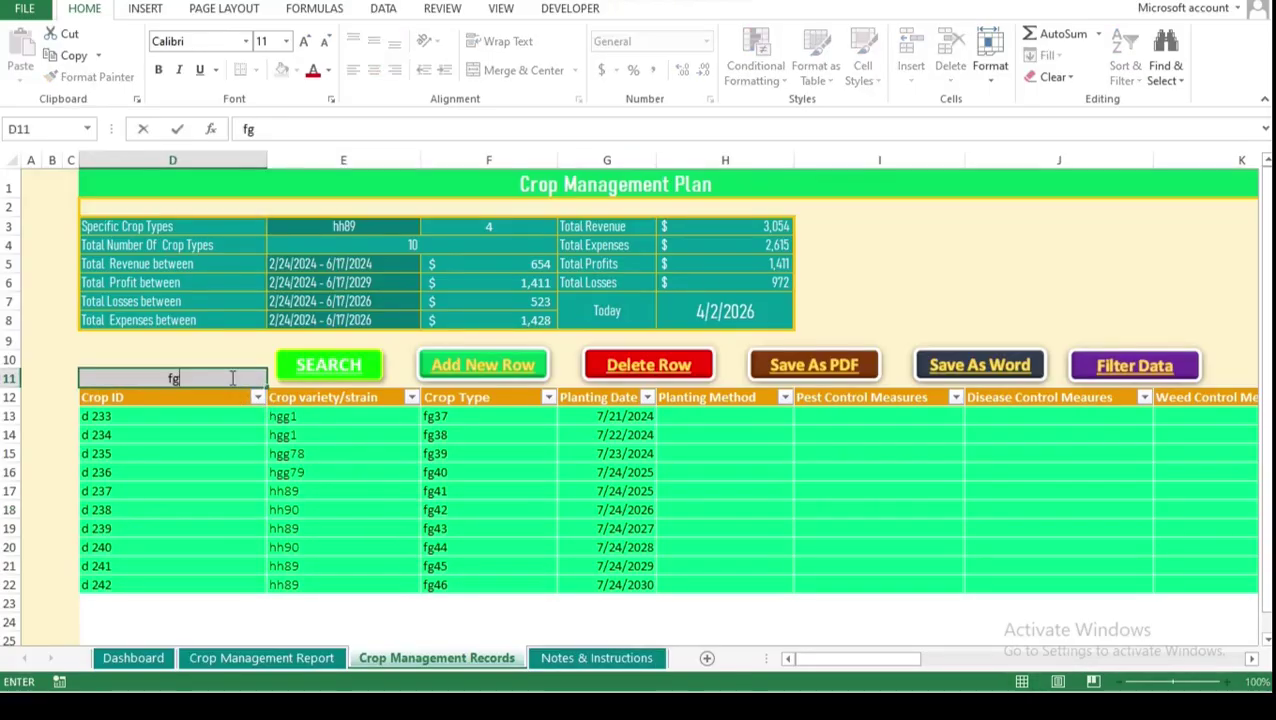
text(45)
click(331, 366)
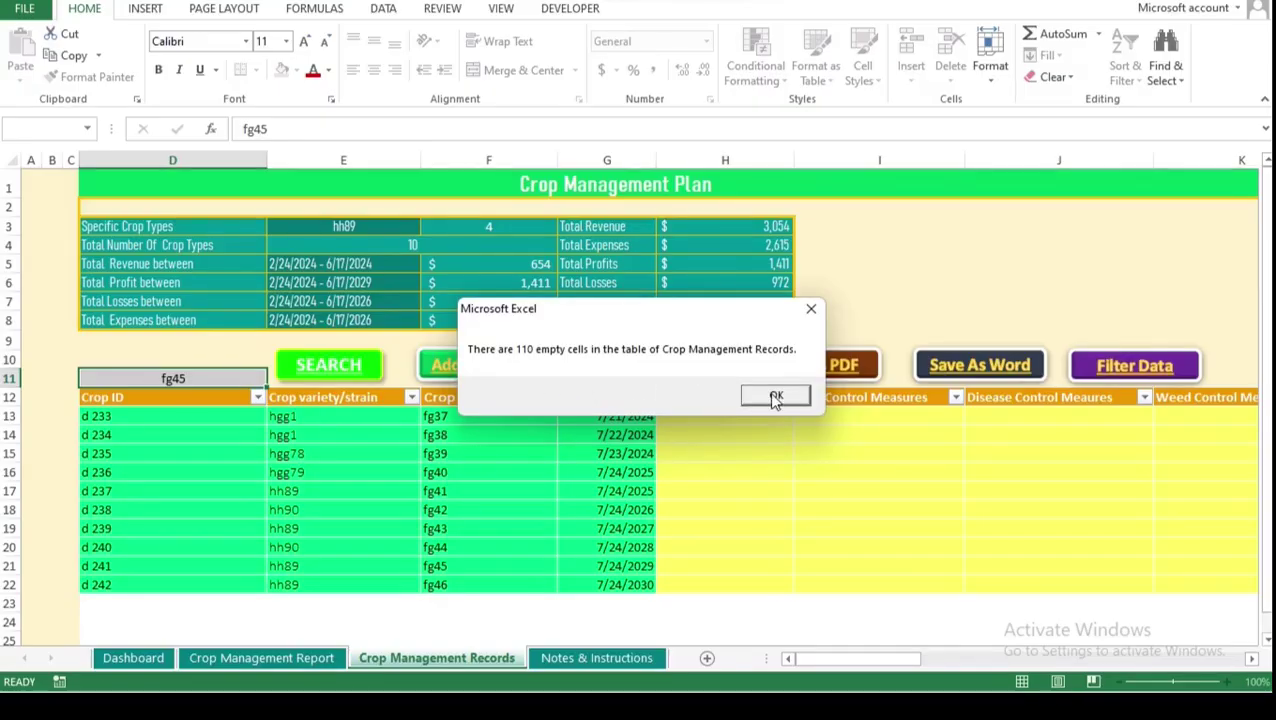
click(775, 397)
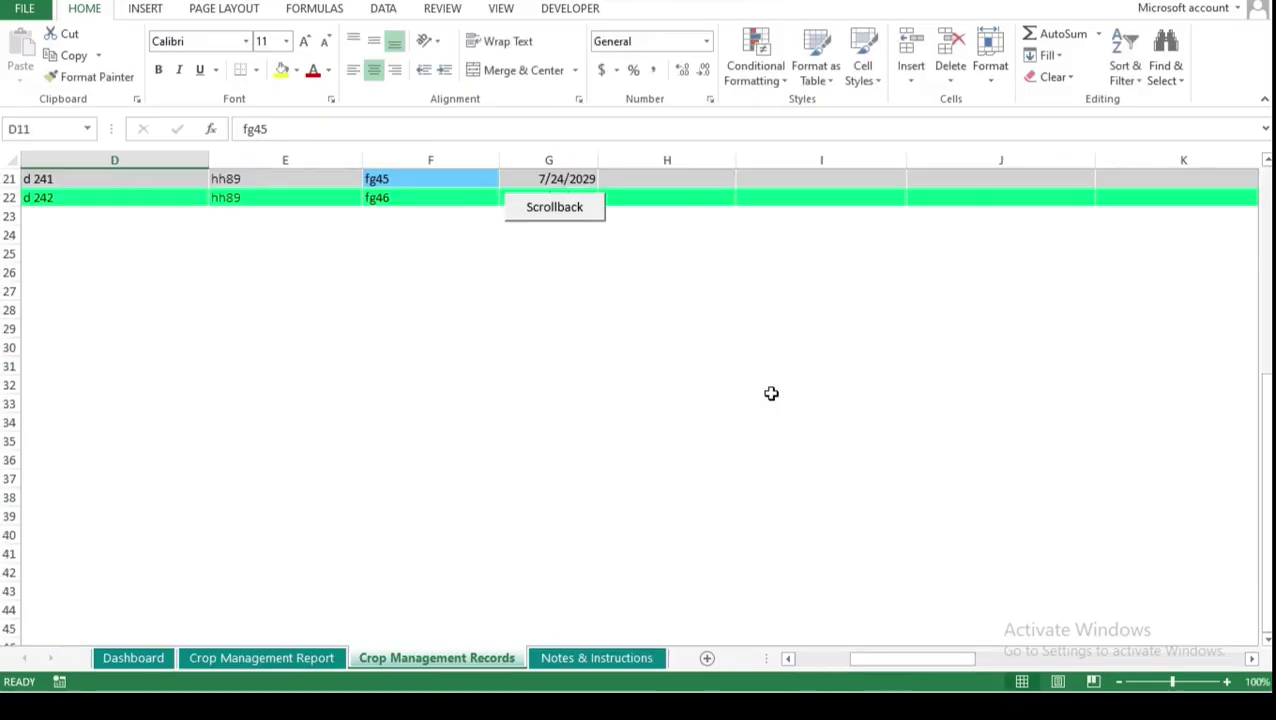
Change the found record's crop type to fg56 and return to the top of the records sheet
click(407, 179)
text(fg56)
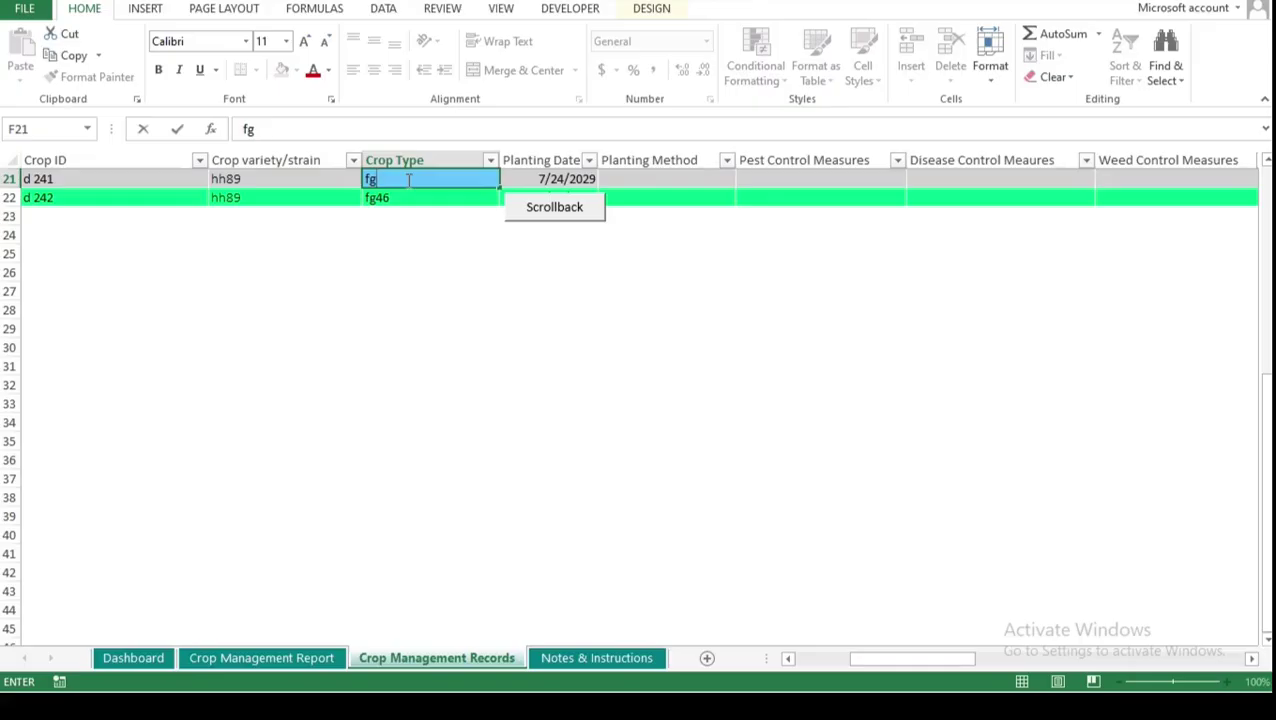
click(556, 208)
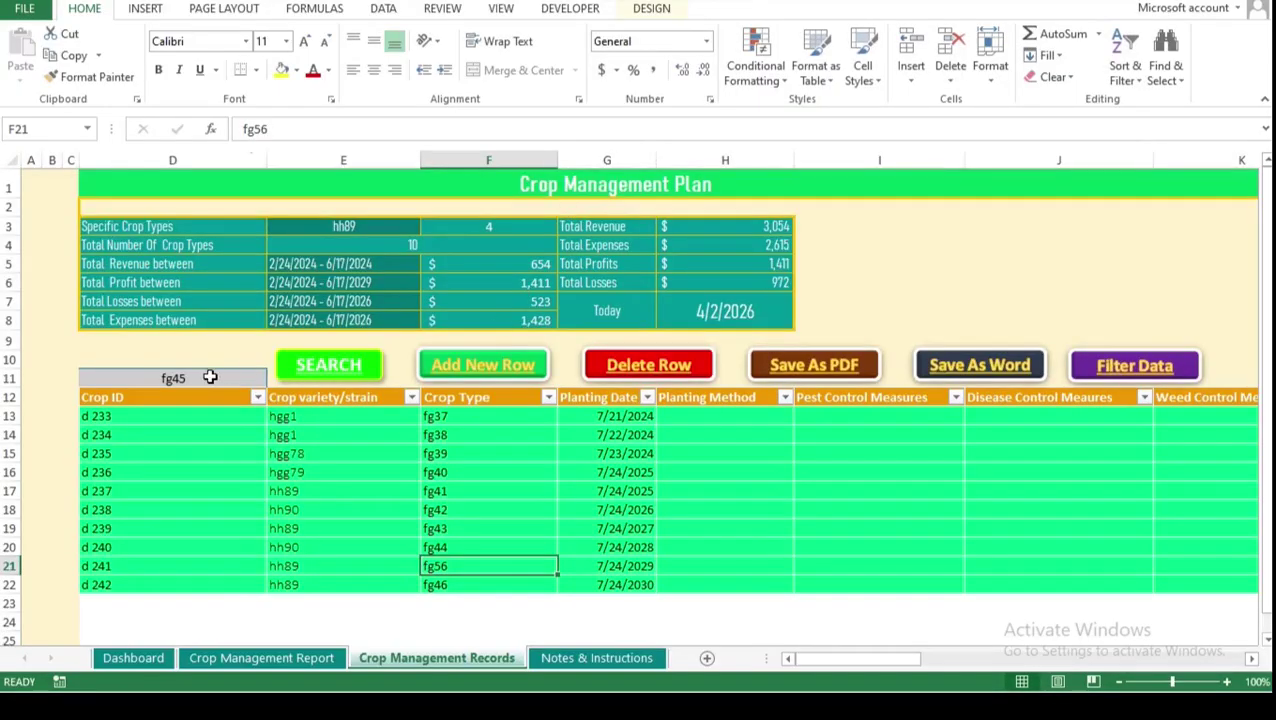
Run a blank search to locate the first empty cell, set that record's planting method to df, and return to the sheet's top
click(300, 368)
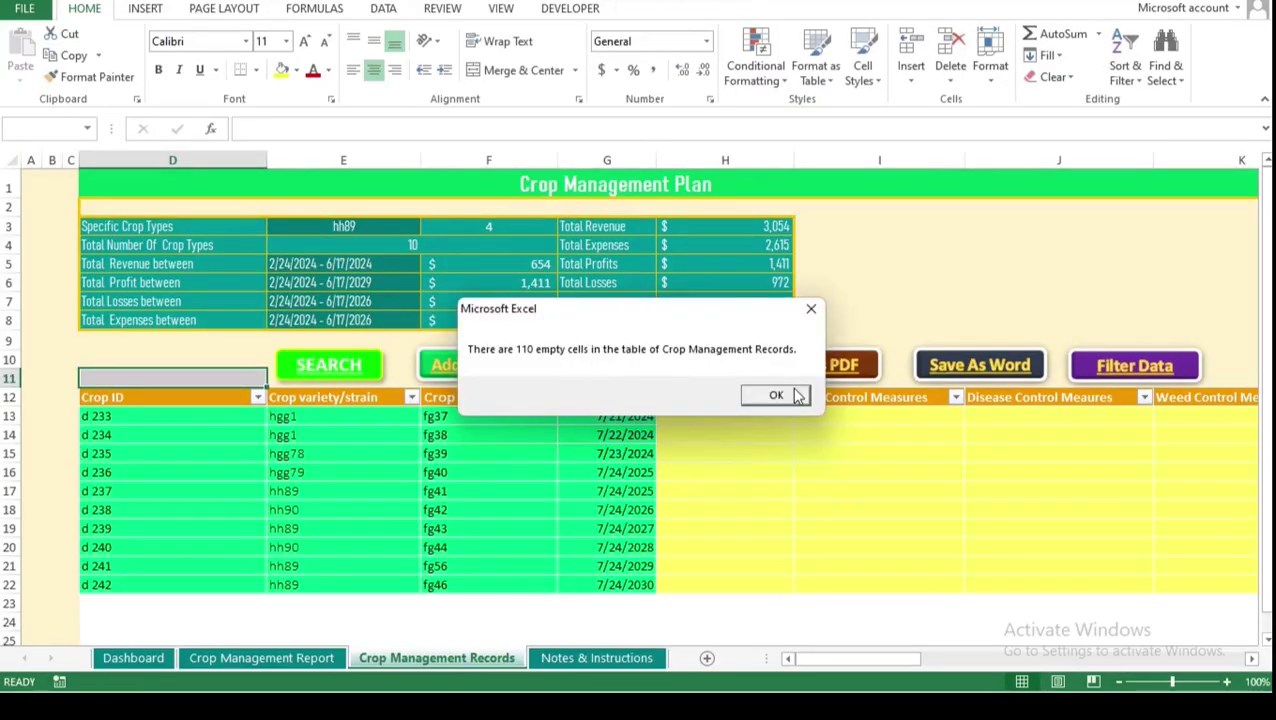
click(776, 396)
click(362, 182)
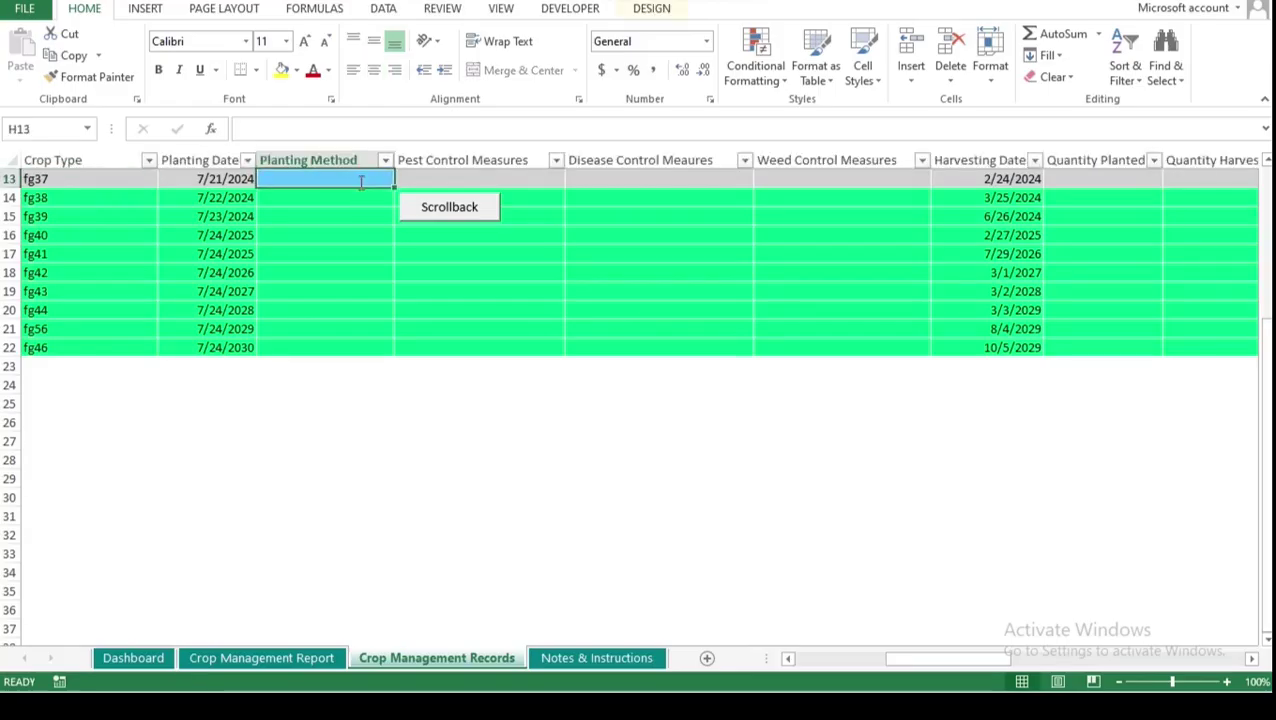
text(df)
click(470, 208)
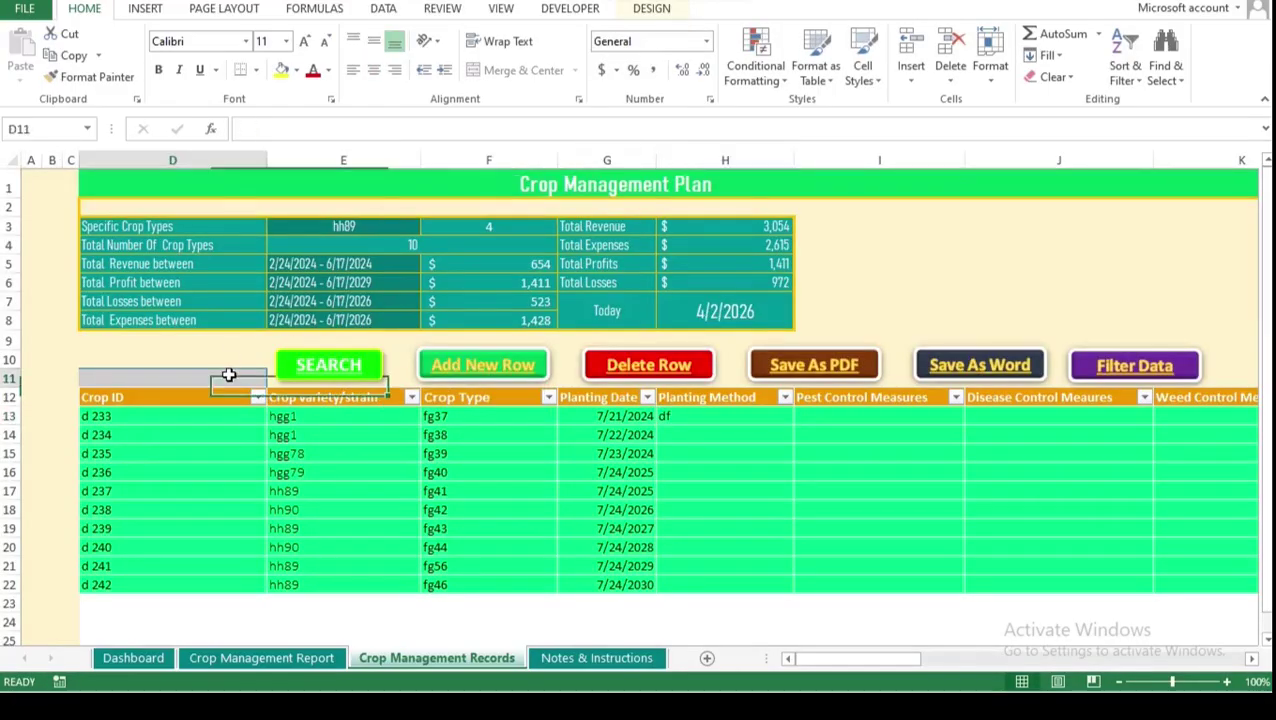
Search the crop management records for fwffew and dismiss the resulting messages
text(fwffew)
click(352, 370)
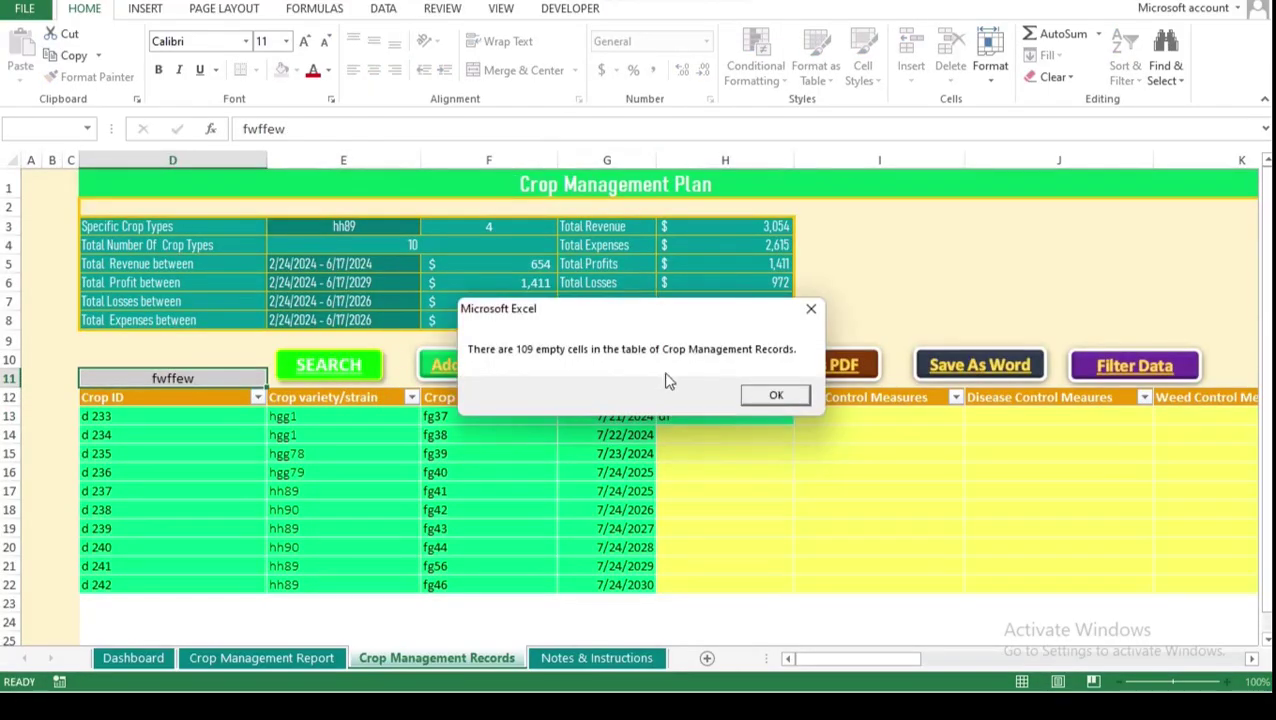
click(769, 396)
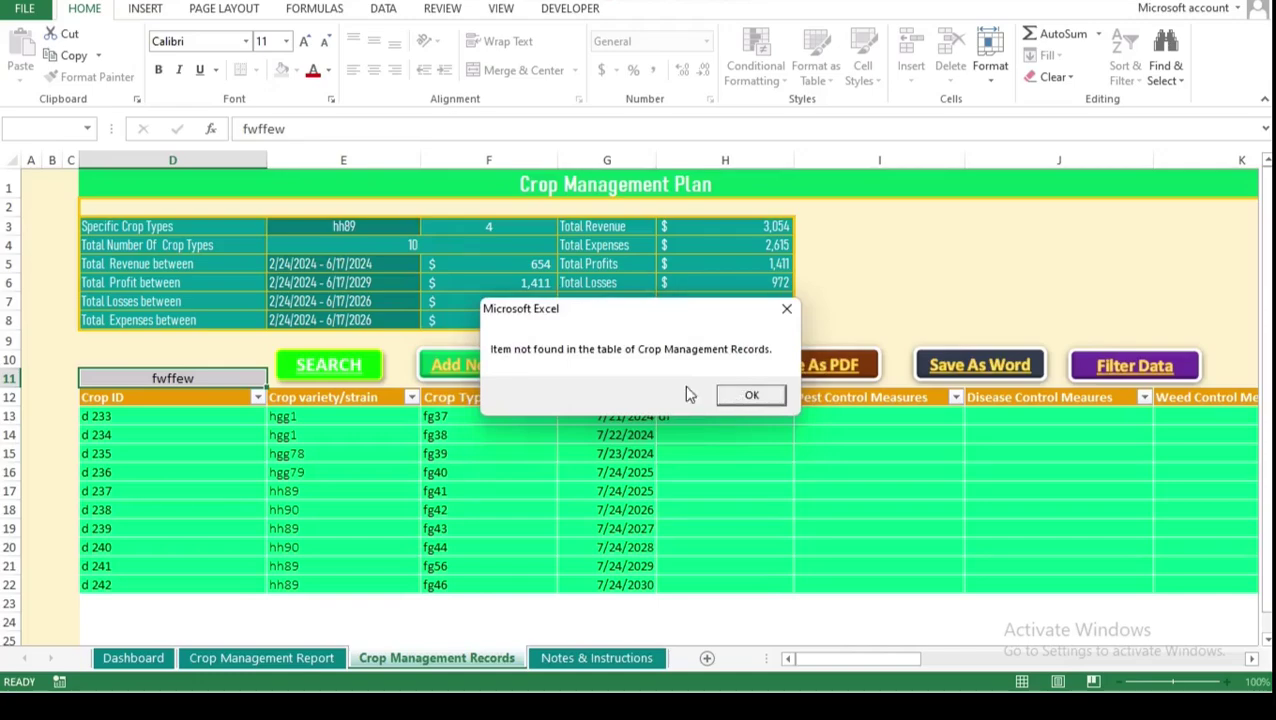
click(752, 396)
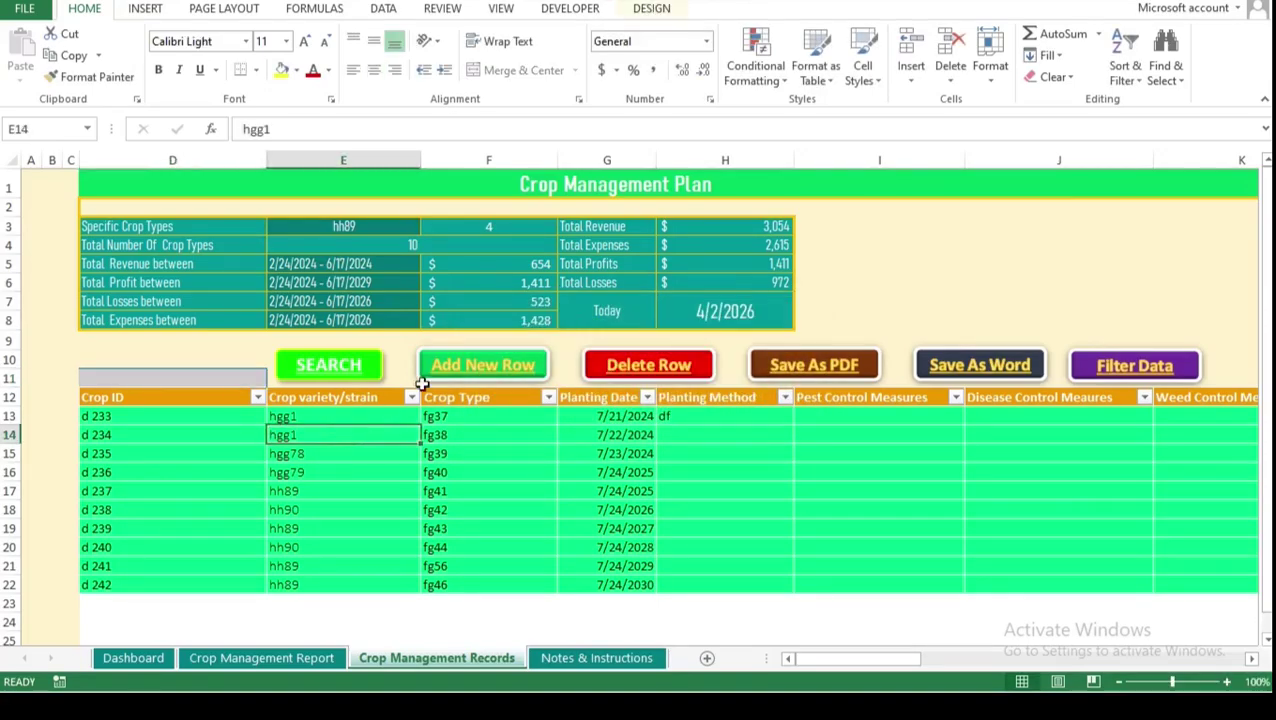
Add a new row to the records table with crop ID d 243 and return to the sheet's top
click(505, 365)
click(185, 216)
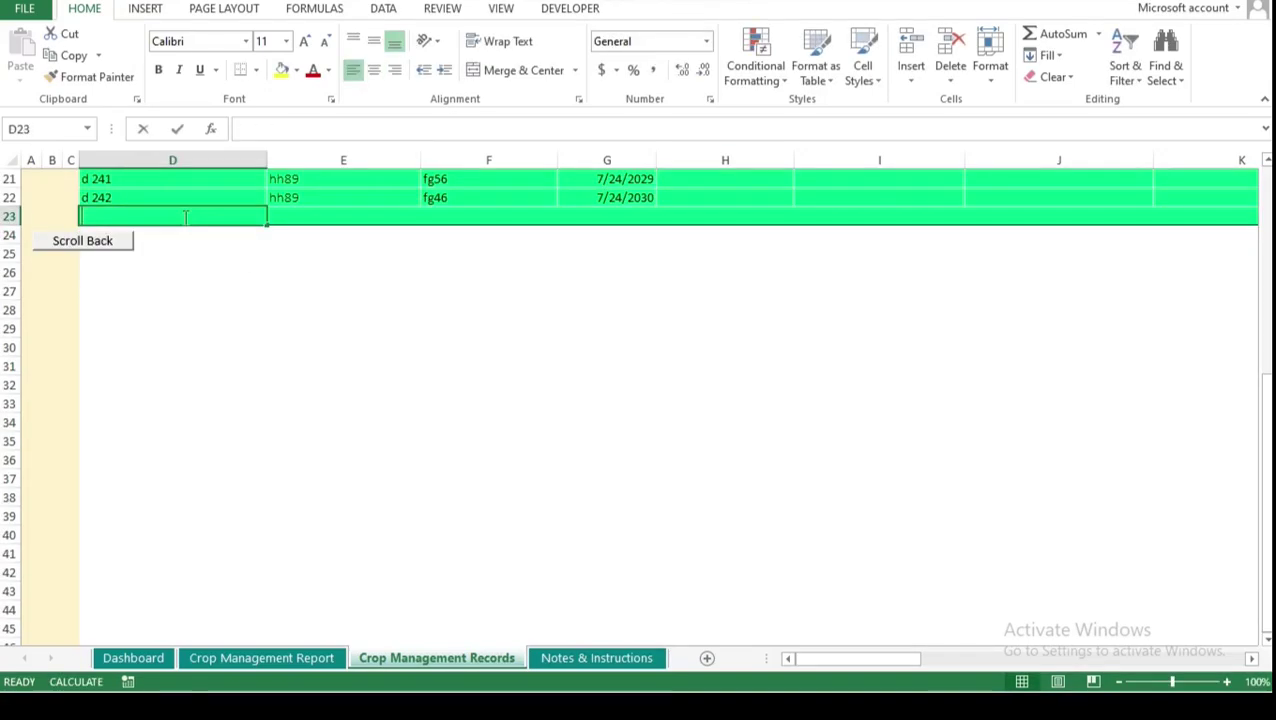
text(d)
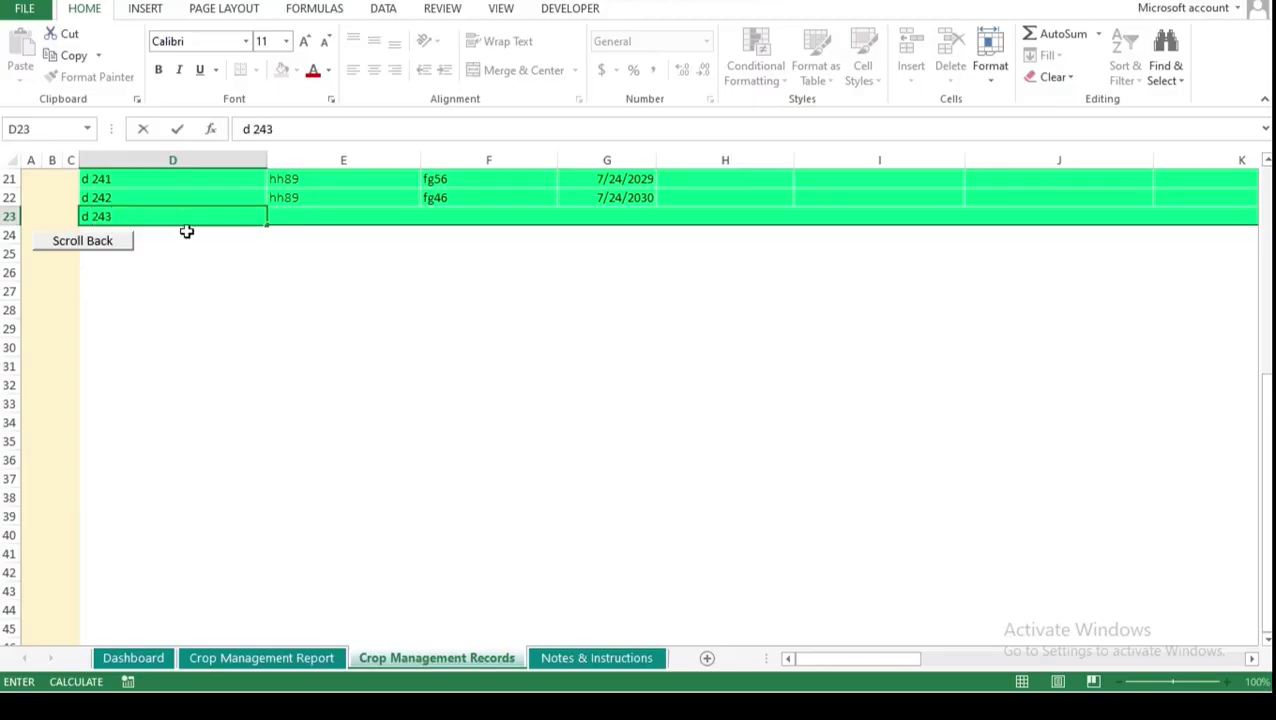
text( 243)
click(206, 289)
click(108, 242)
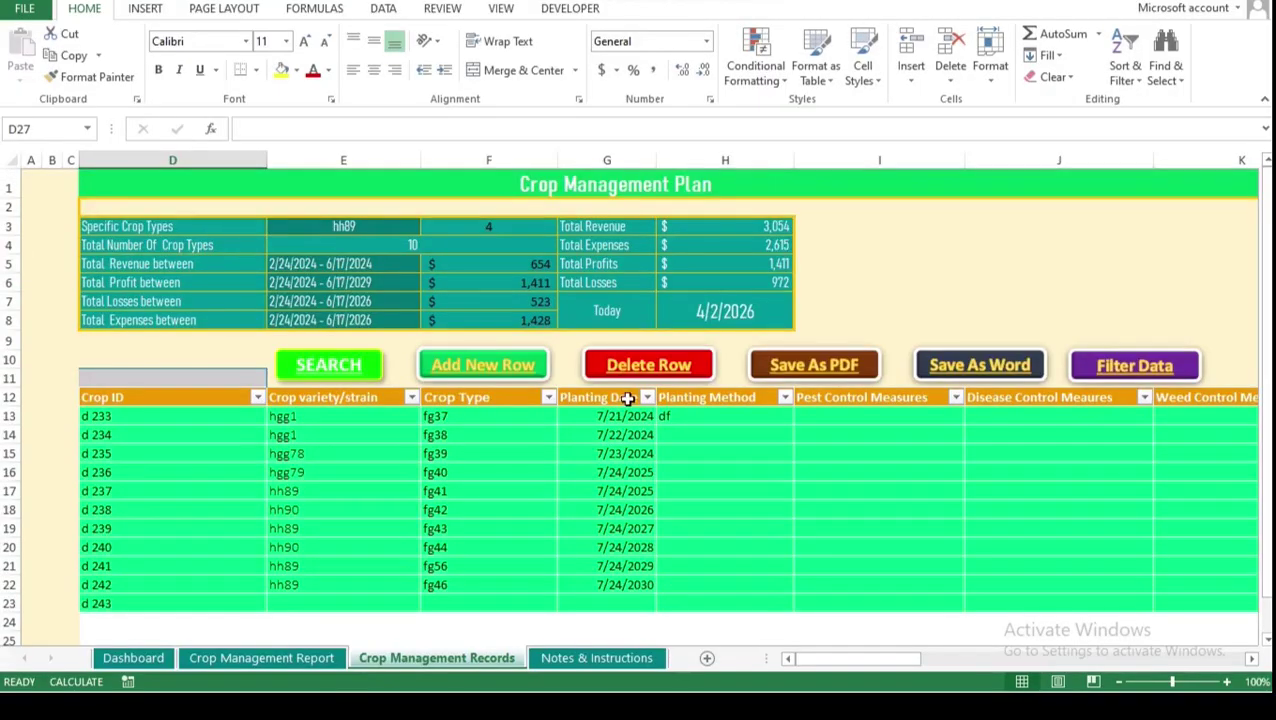
Delete the record with crop ID d 243 and confirm the deletion
click(612, 362)
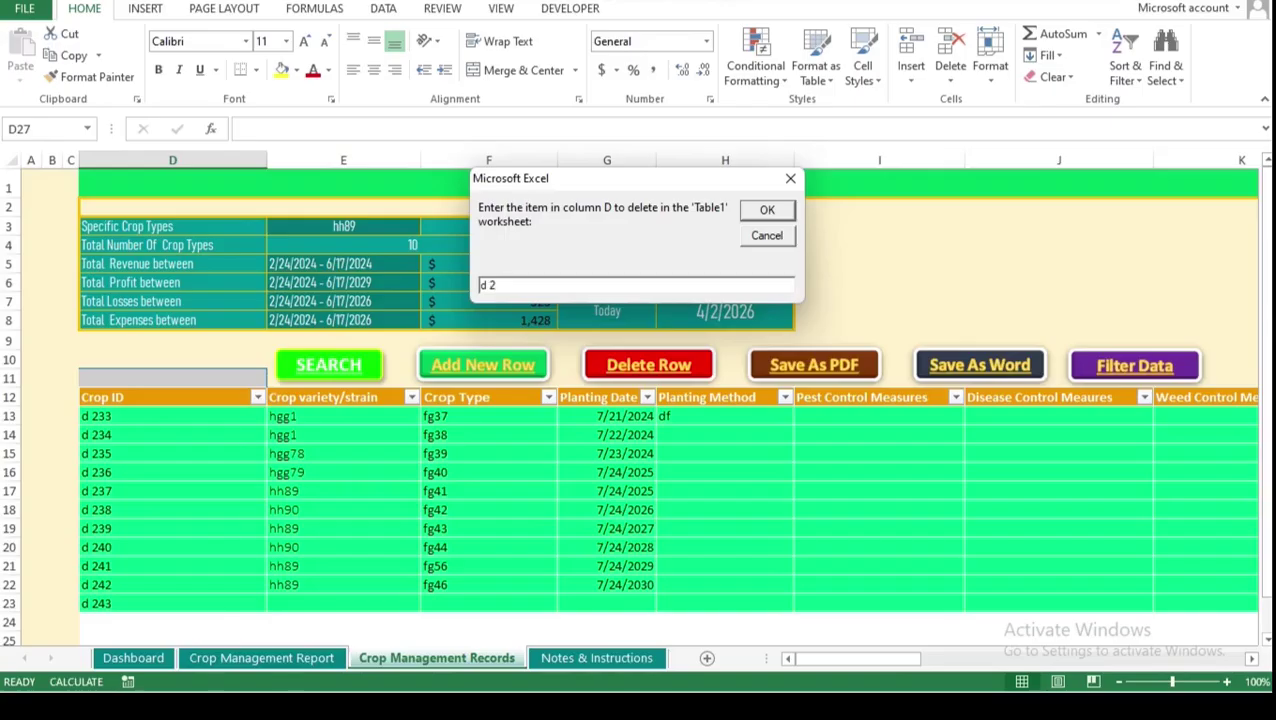
click(778, 211)
click(680, 405)
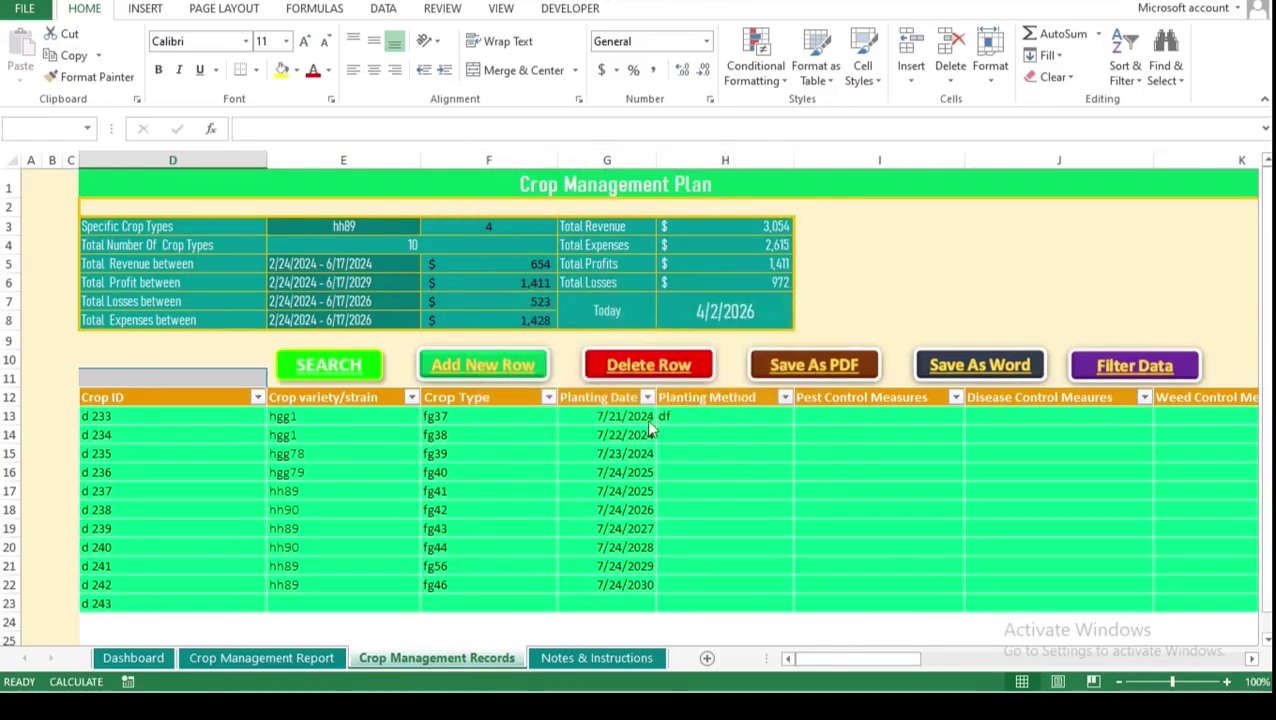
click(762, 412)
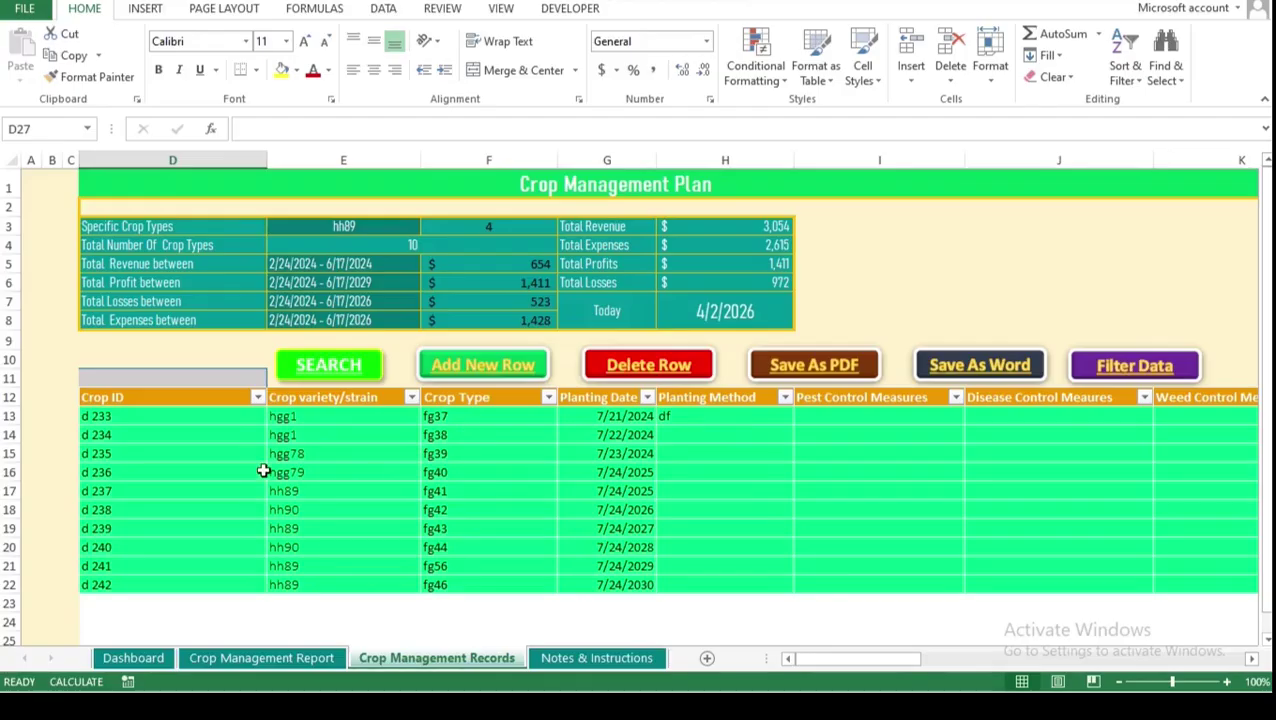
Clear crop ID d 237 in the records table, then delete the record with the blank ID
click(142, 490)
key(Delete)
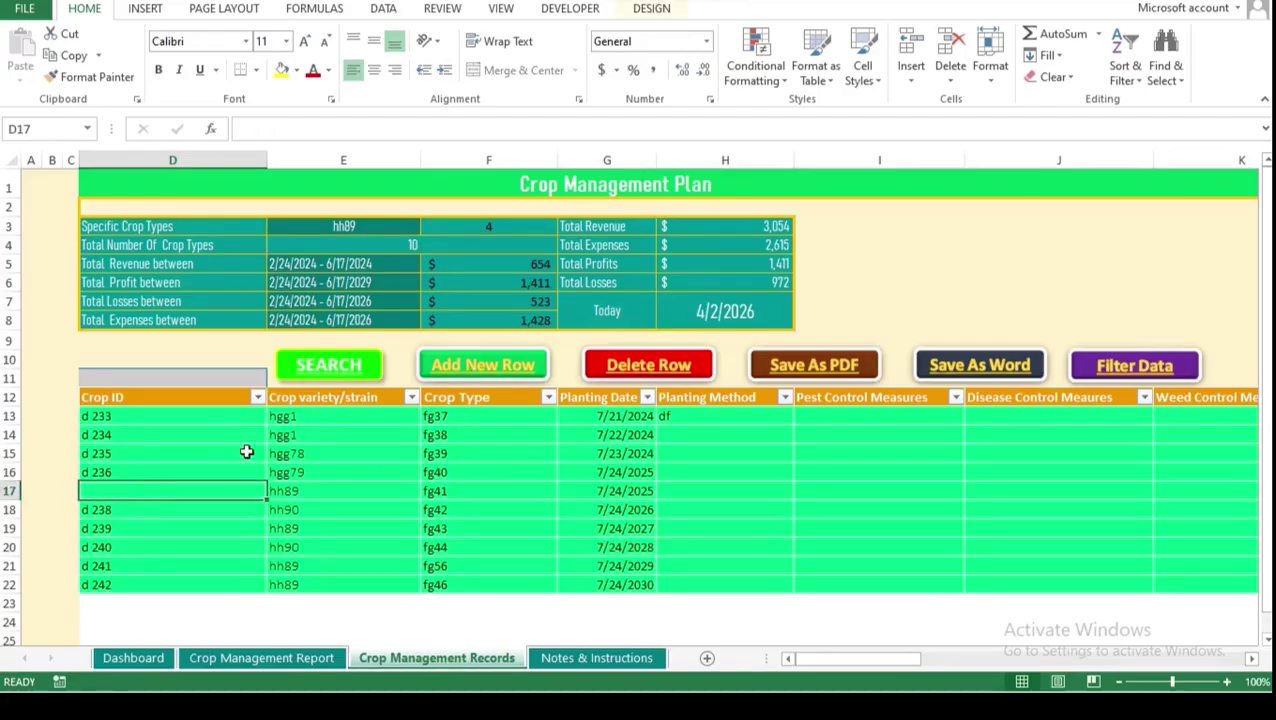
click(624, 361)
click(760, 211)
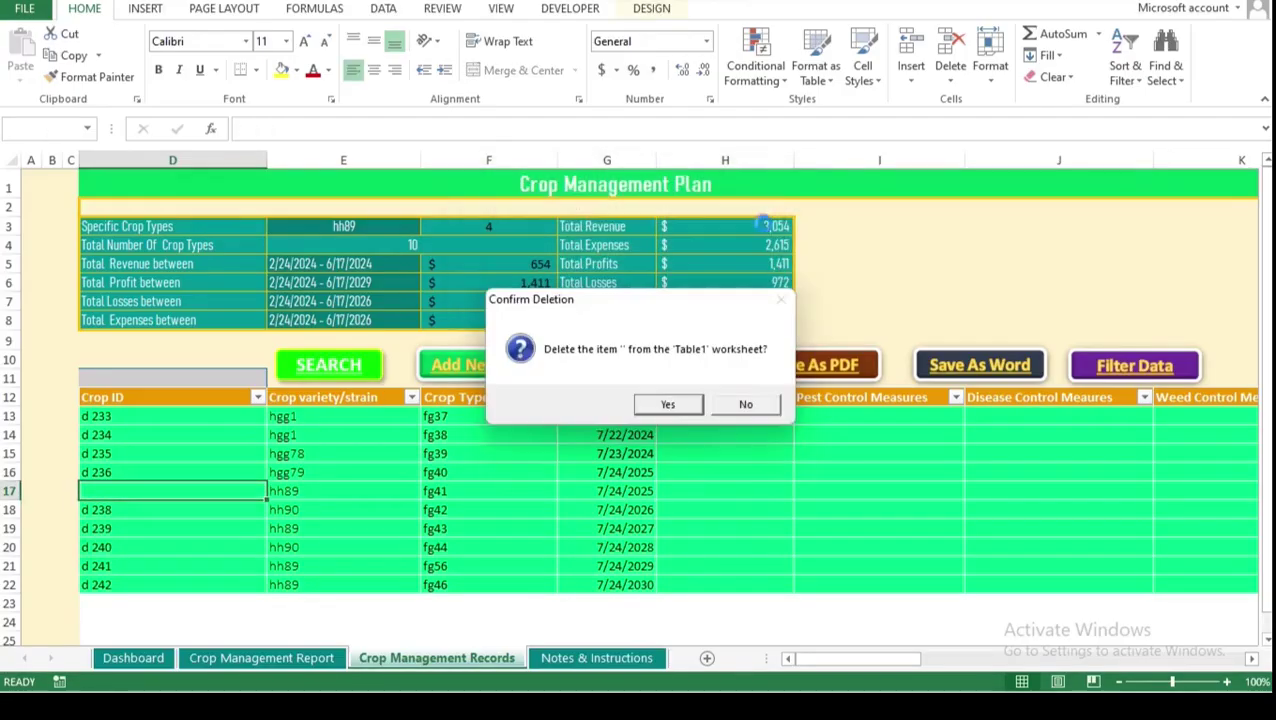
click(676, 403)
click(765, 403)
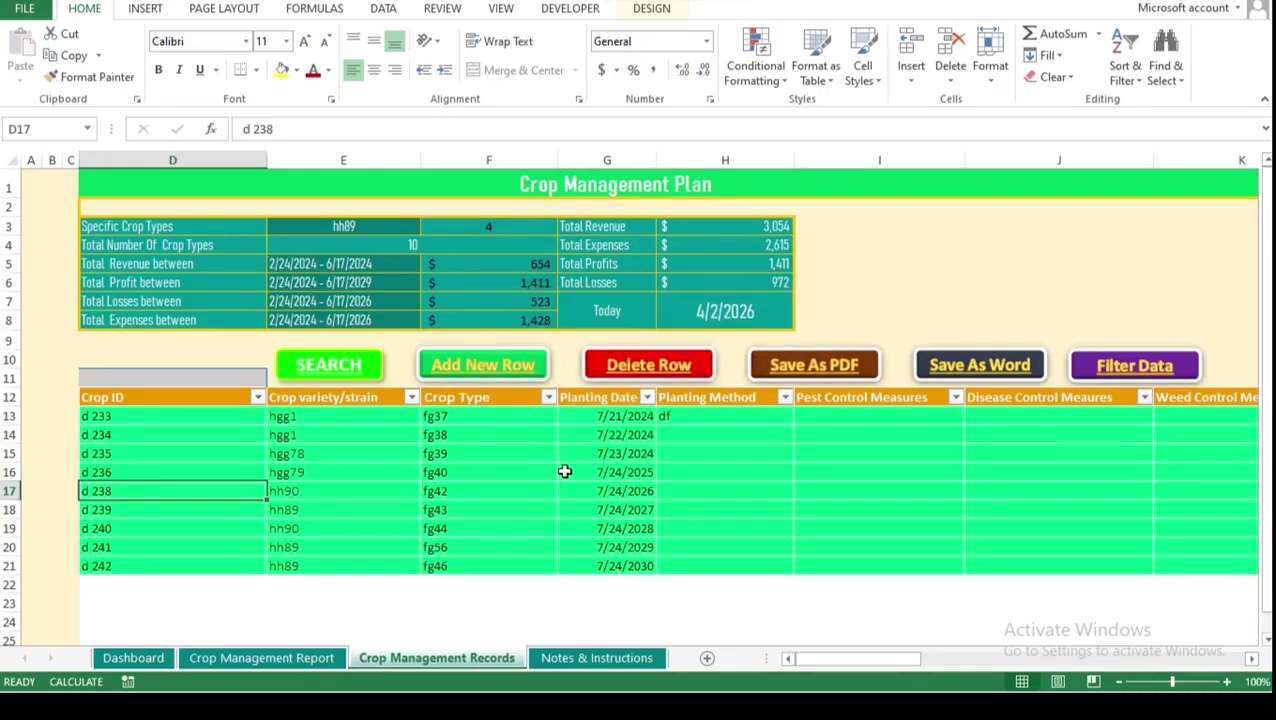
Export the records range D14:X20 as a PDF named Table Crops in the Desktop's Lessons folder
click(796, 380)
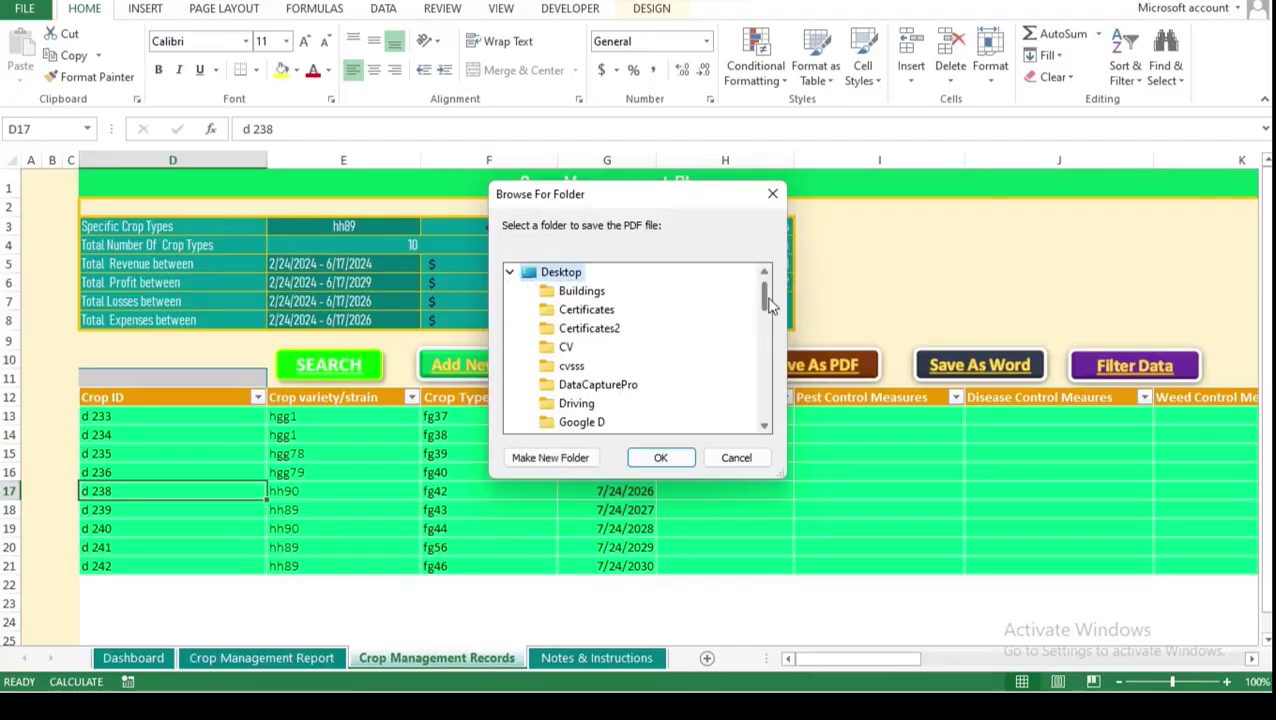
mouse_move(764, 292)
mouse_down()
mouse_move(766, 343)
mouse_move(760, 316)
mouse_up()
click(580, 329)
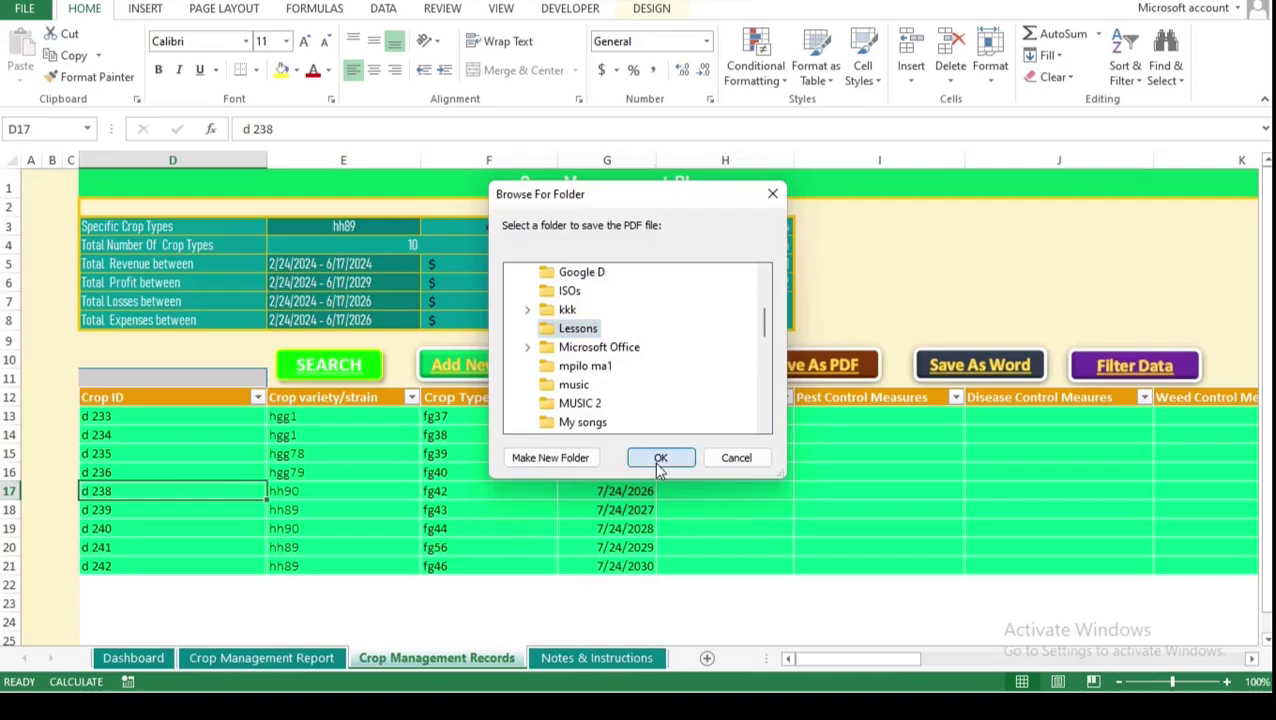
click(660, 457)
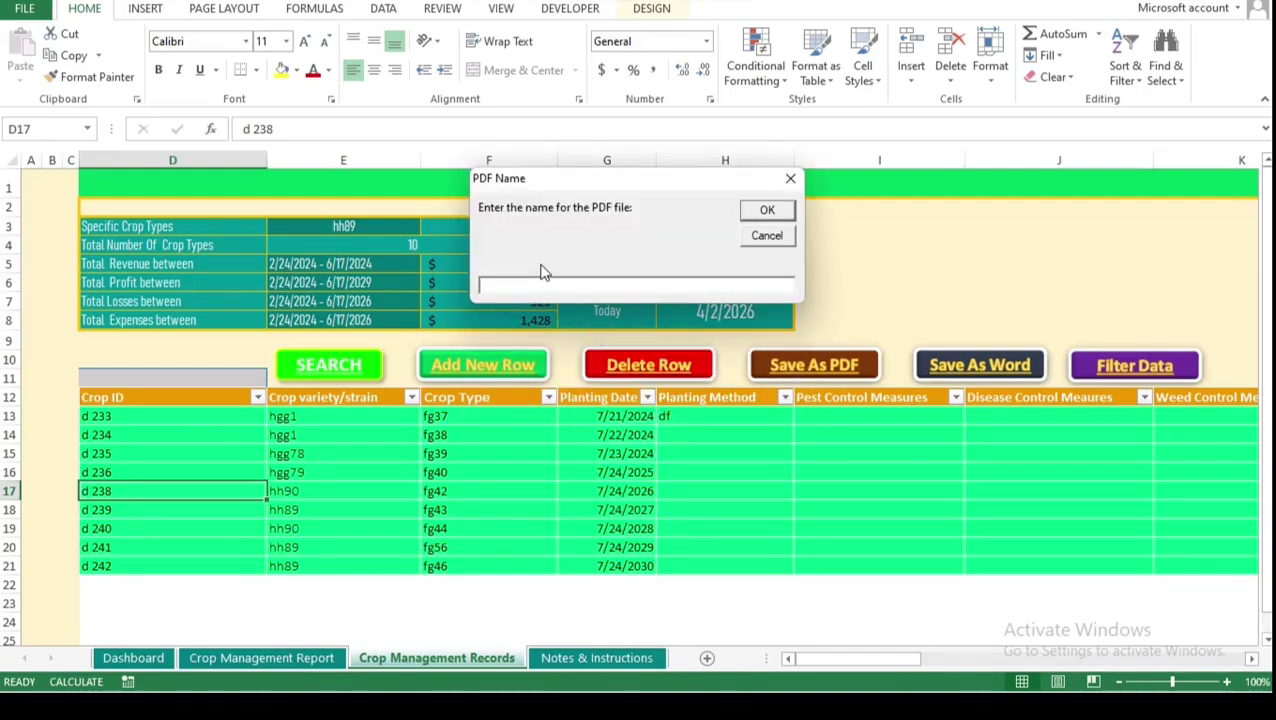
text(Table Crops)
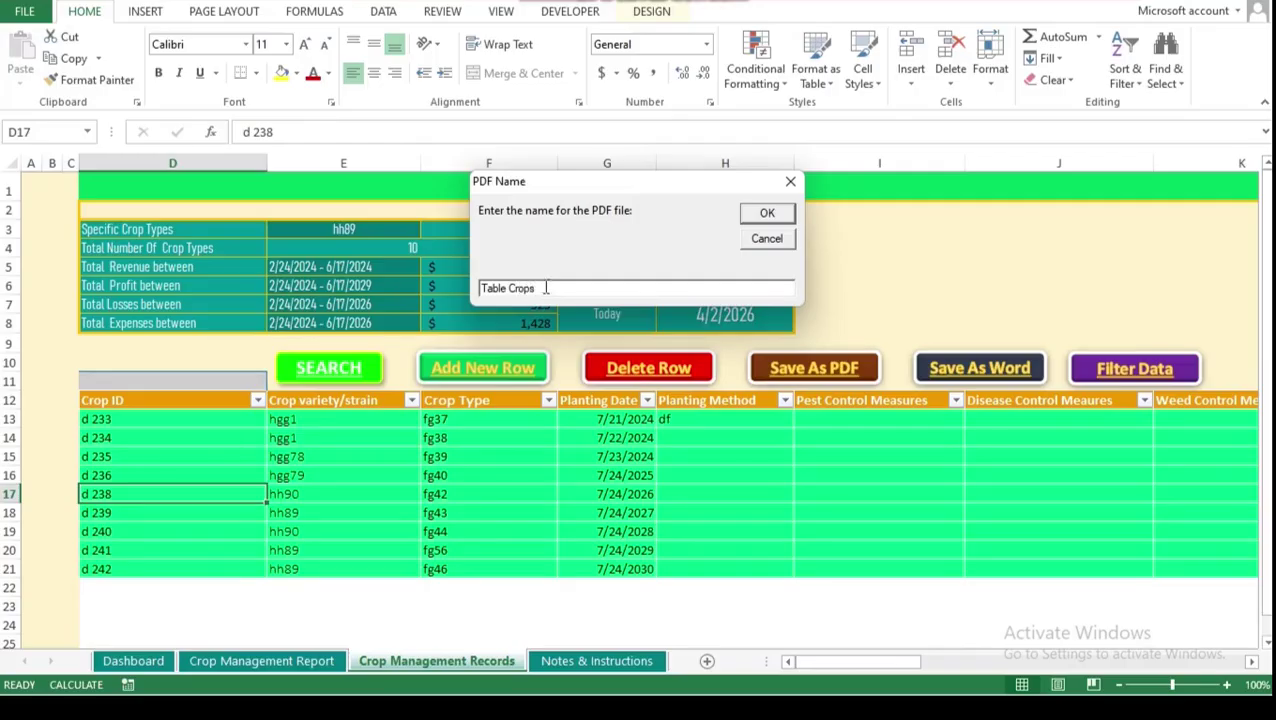
click(767, 222)
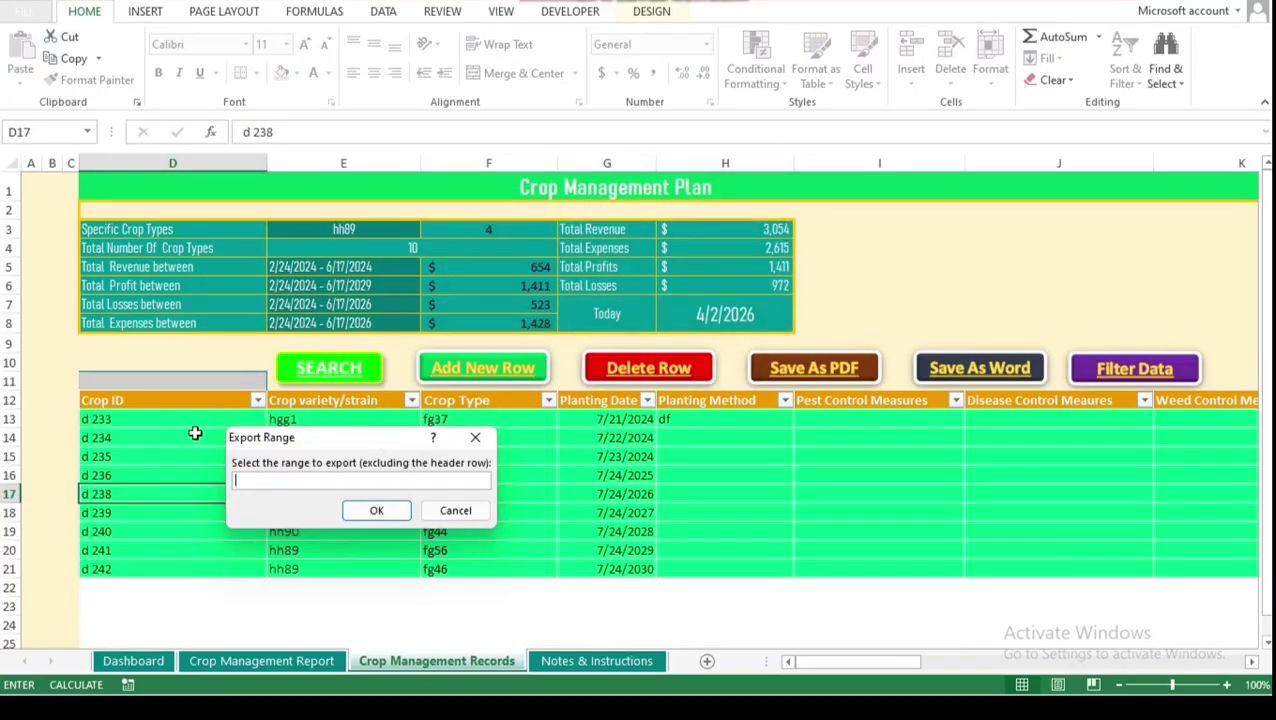
drag(167, 431, 1100, 554)
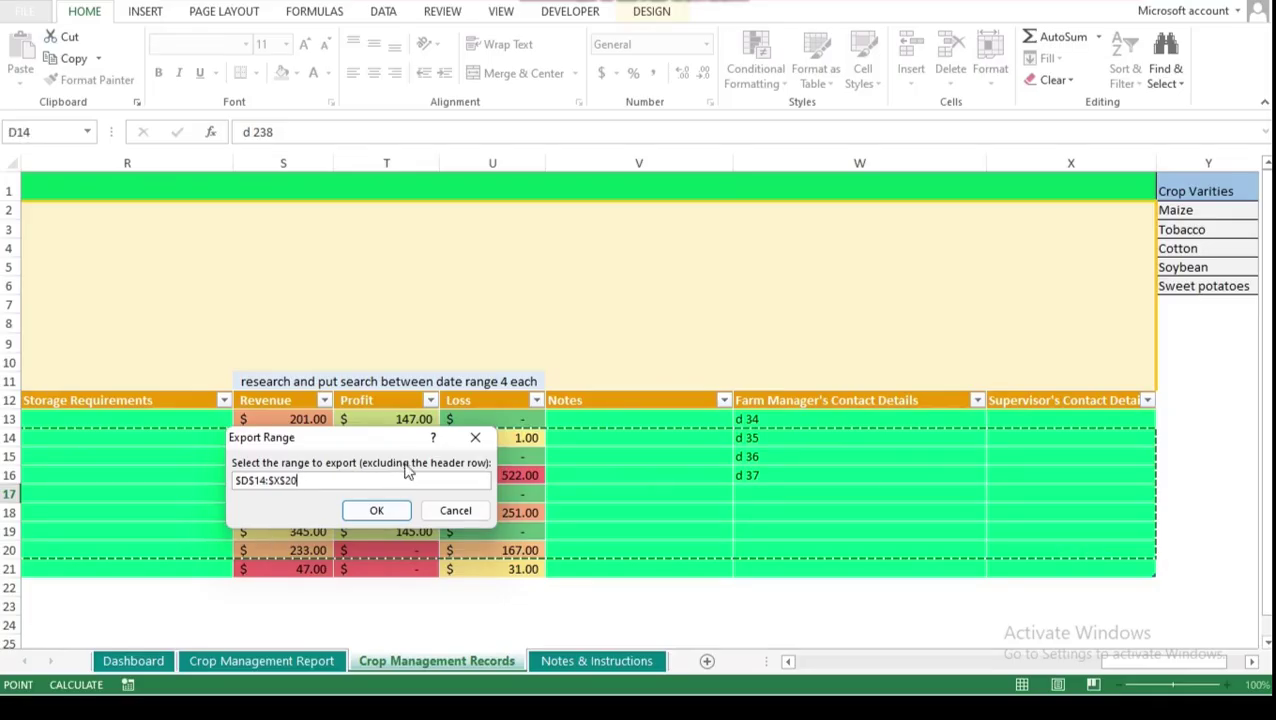
click(487, 470)
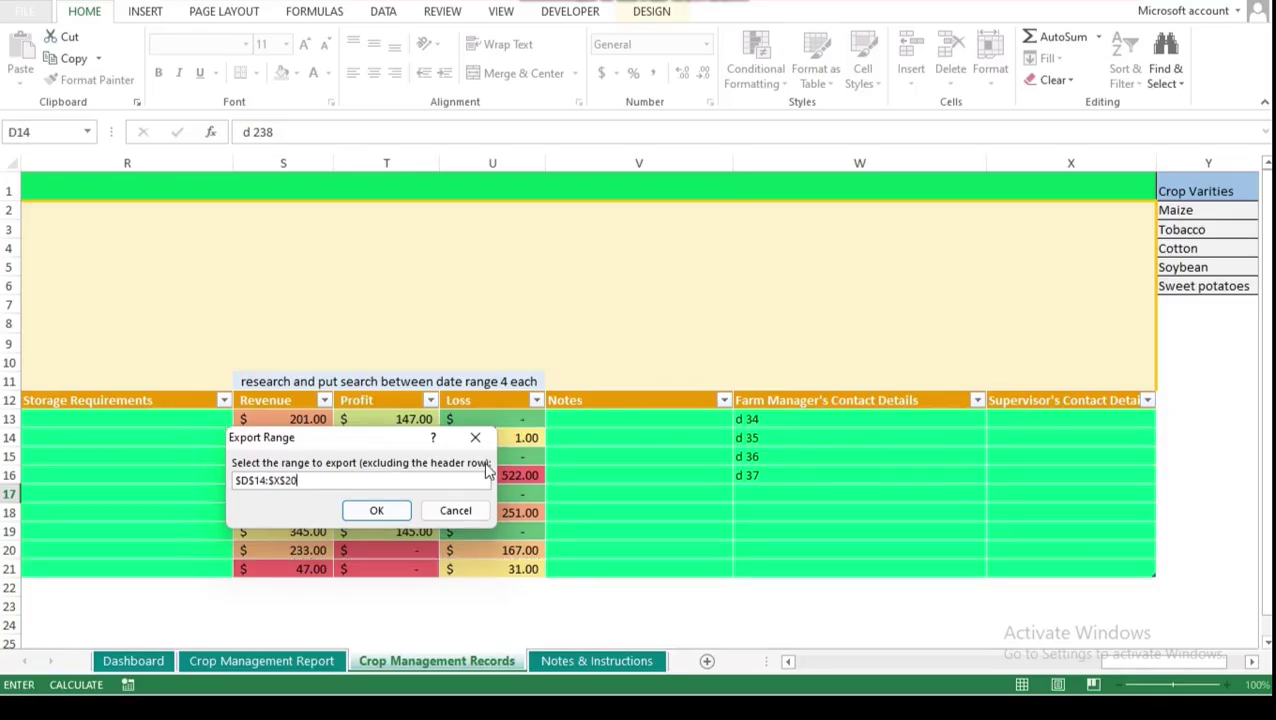
click(388, 512)
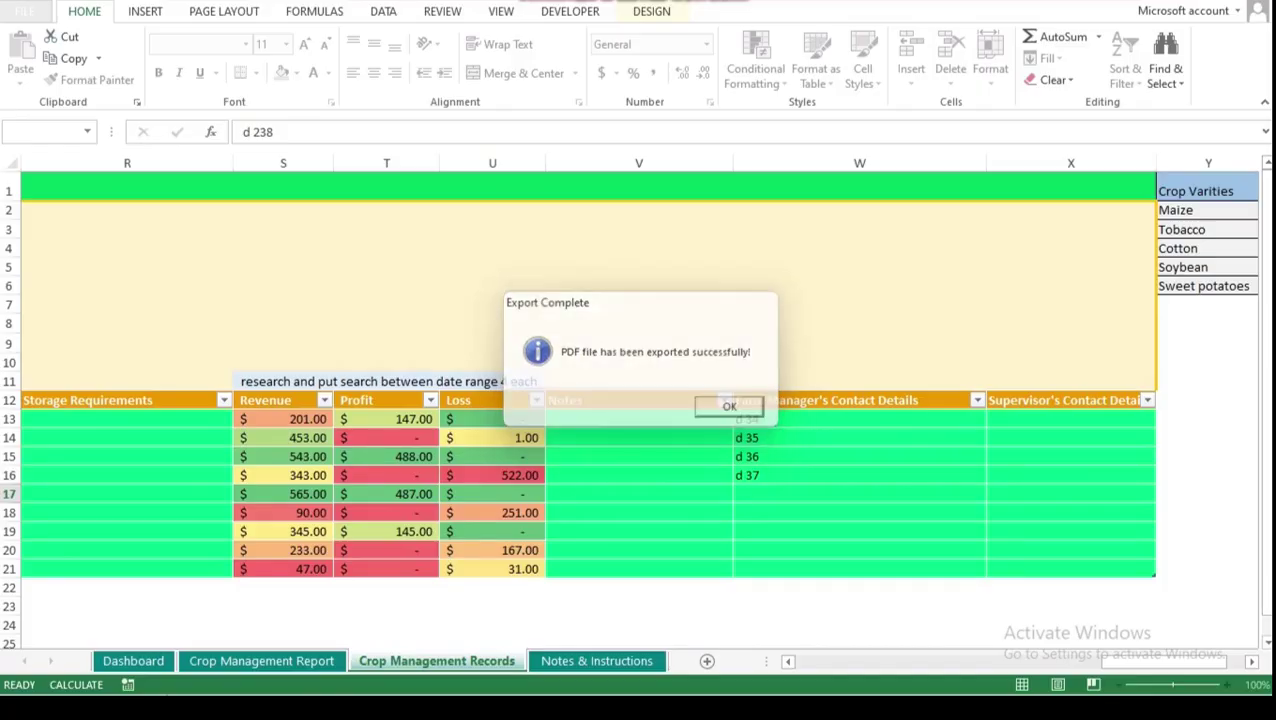
click(730, 407)
Open the exported Table Crops PDF in the browser and look through its pages
double_click(1036, 333)
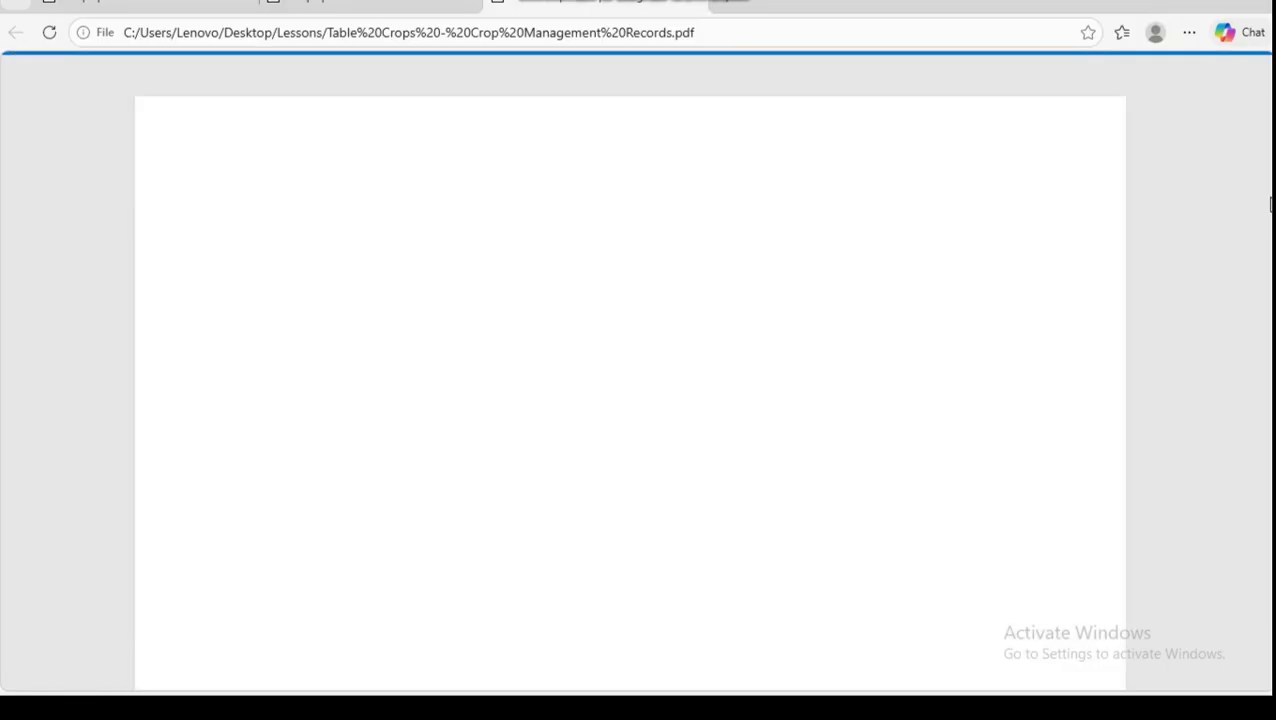
mouse_move(1269, 204)
mouse_down()
mouse_move(1249, 595)
mouse_move(1248, 205)
mouse_up()
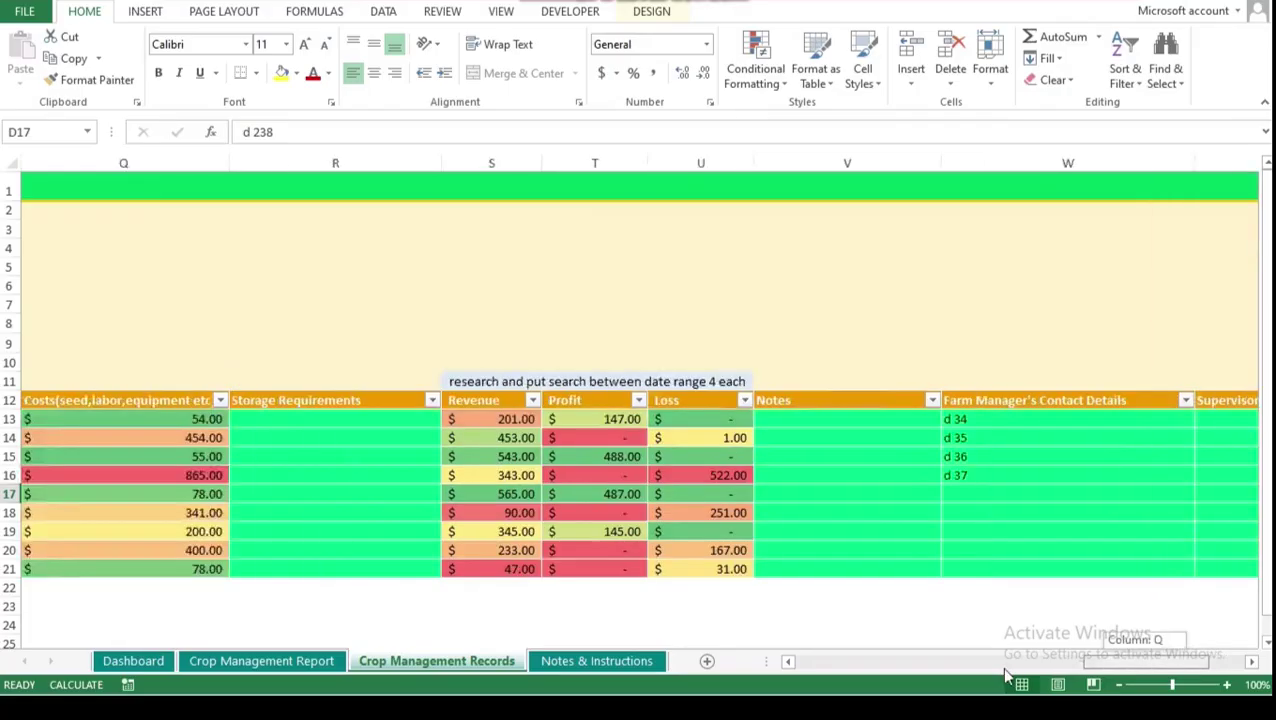
Save rows 12 to 21 of the records from the Quantity Harvested column onward as a Word document named Crops in the Lessons folder
drag(1120, 661, 958, 661)
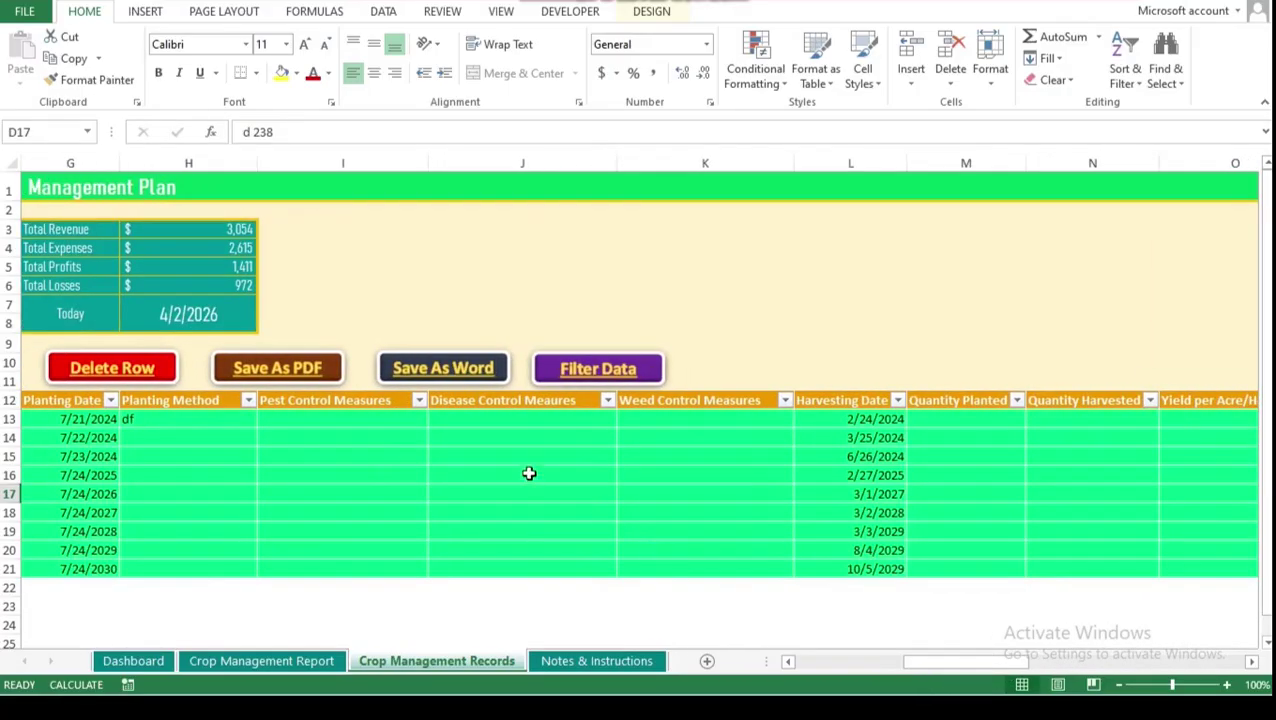
click(480, 368)
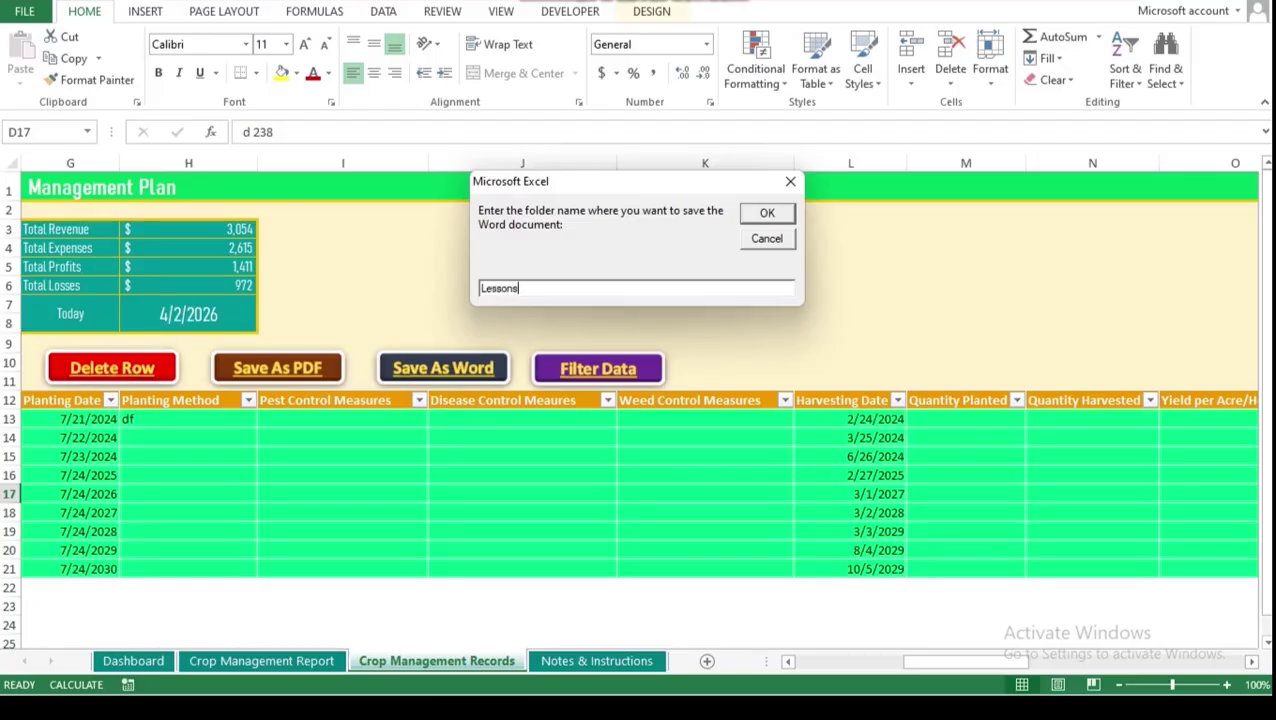
key(Return)
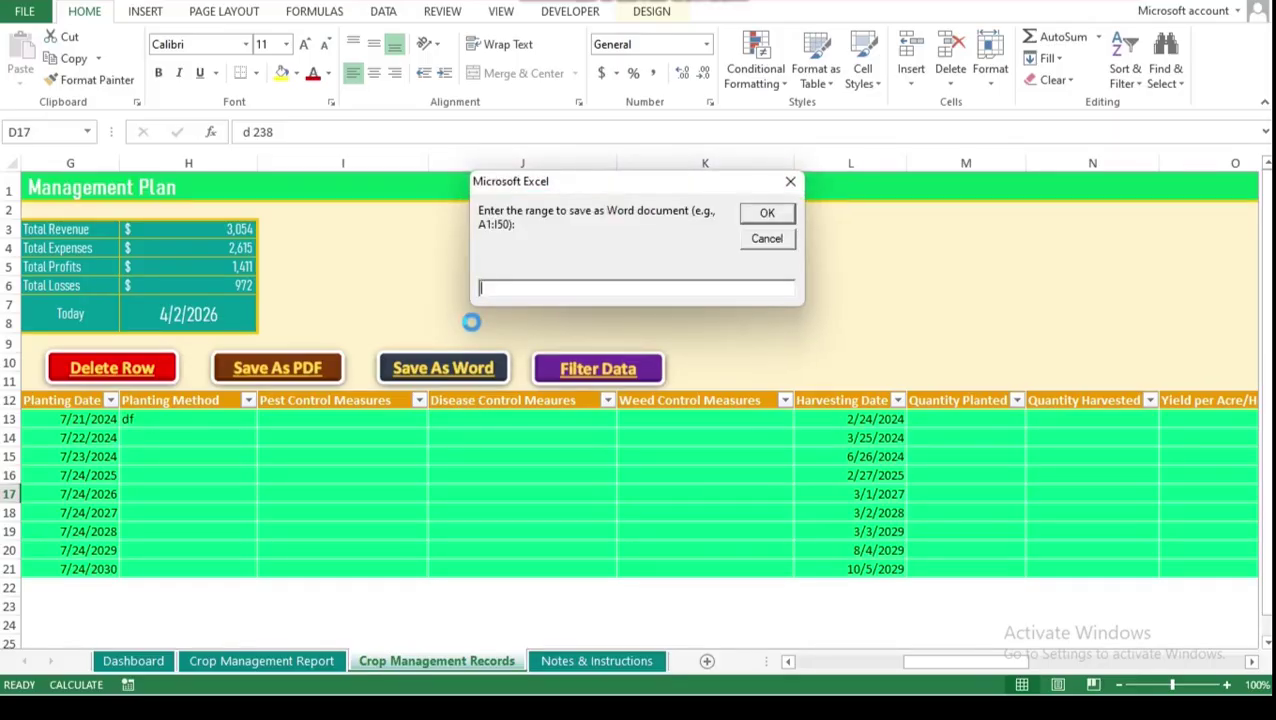
text(D12:O21)
click(766, 212)
text(Crops)
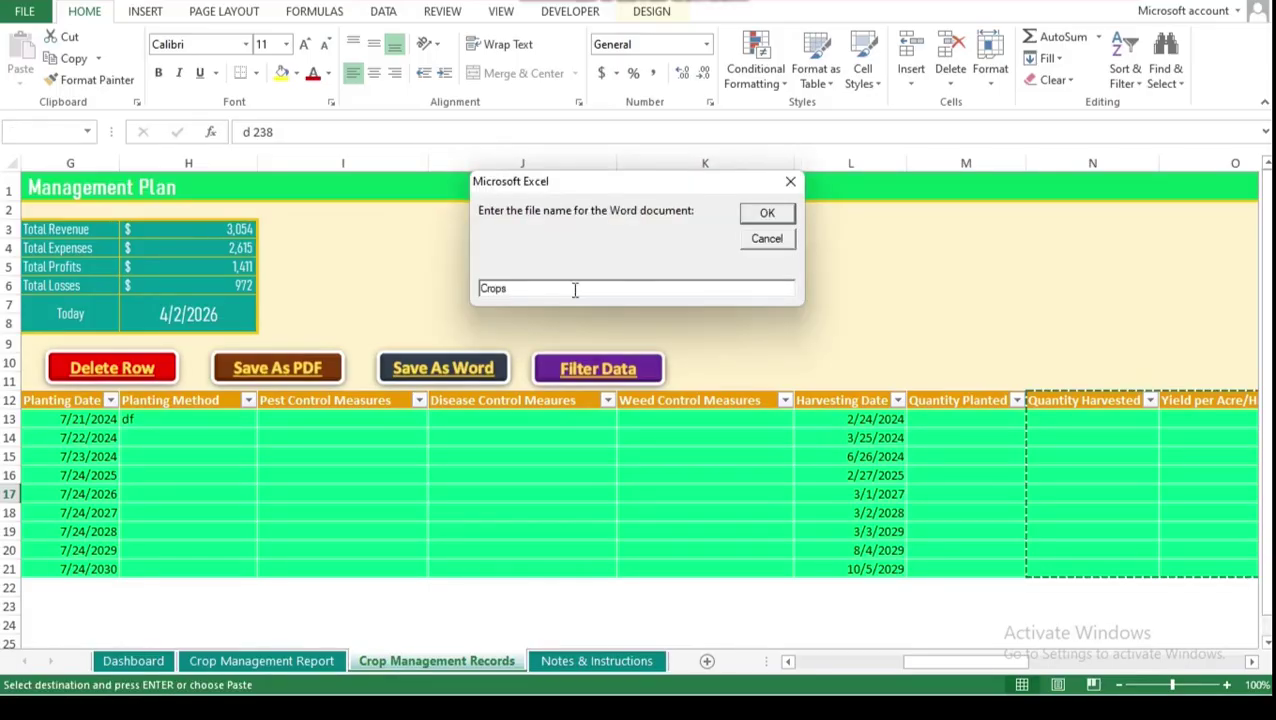
click(766, 212)
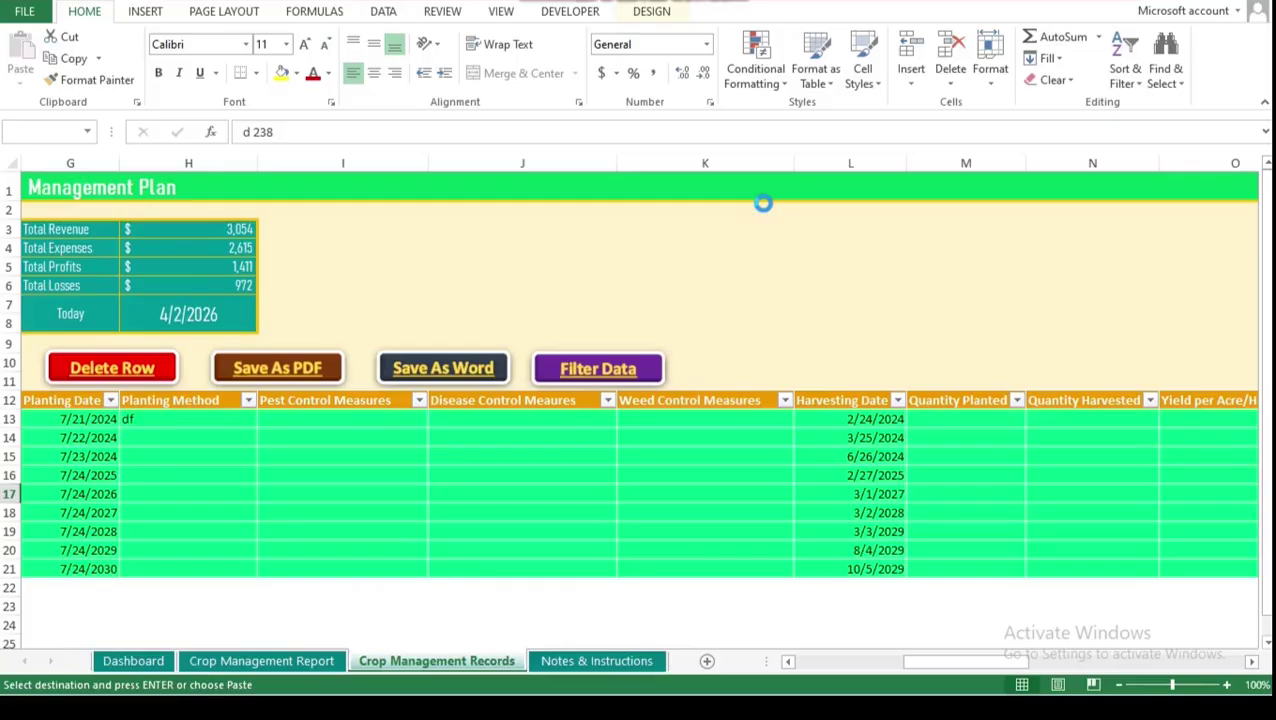
Open the exported Crops Word document from the Lessons folder and look through its pages
click(784, 410)
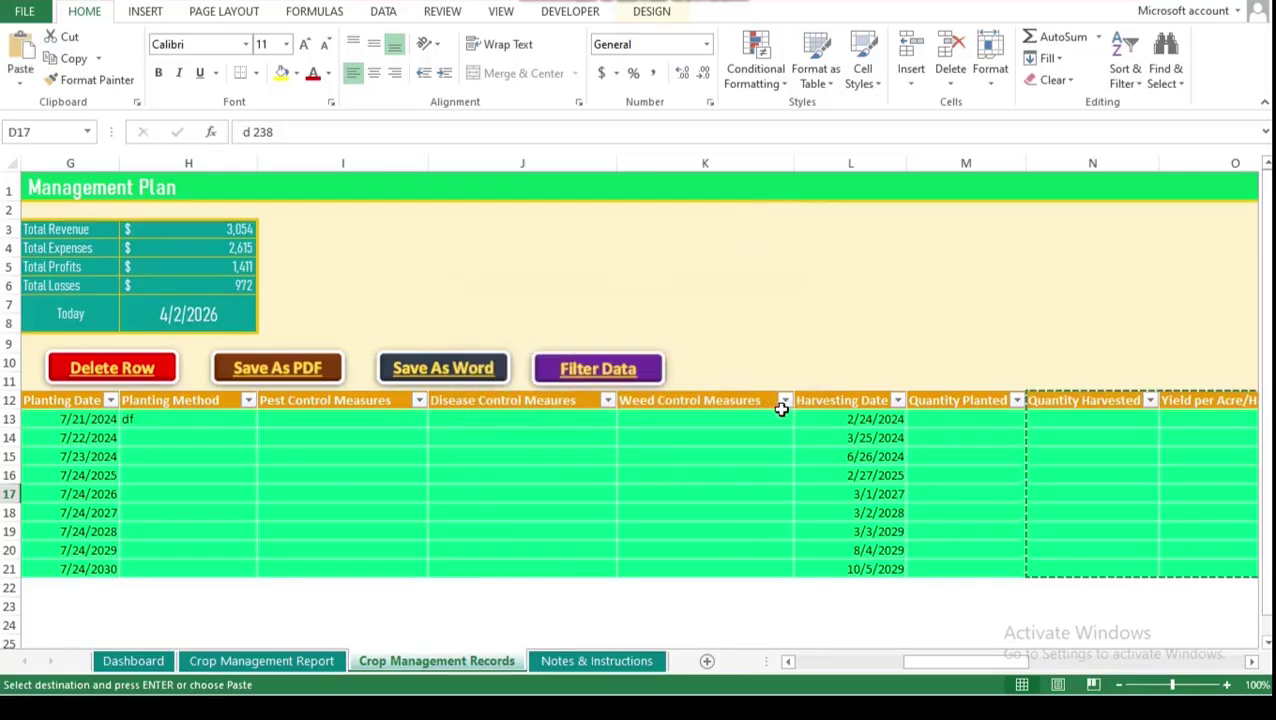
click(625, 518)
key(alt+Tab)
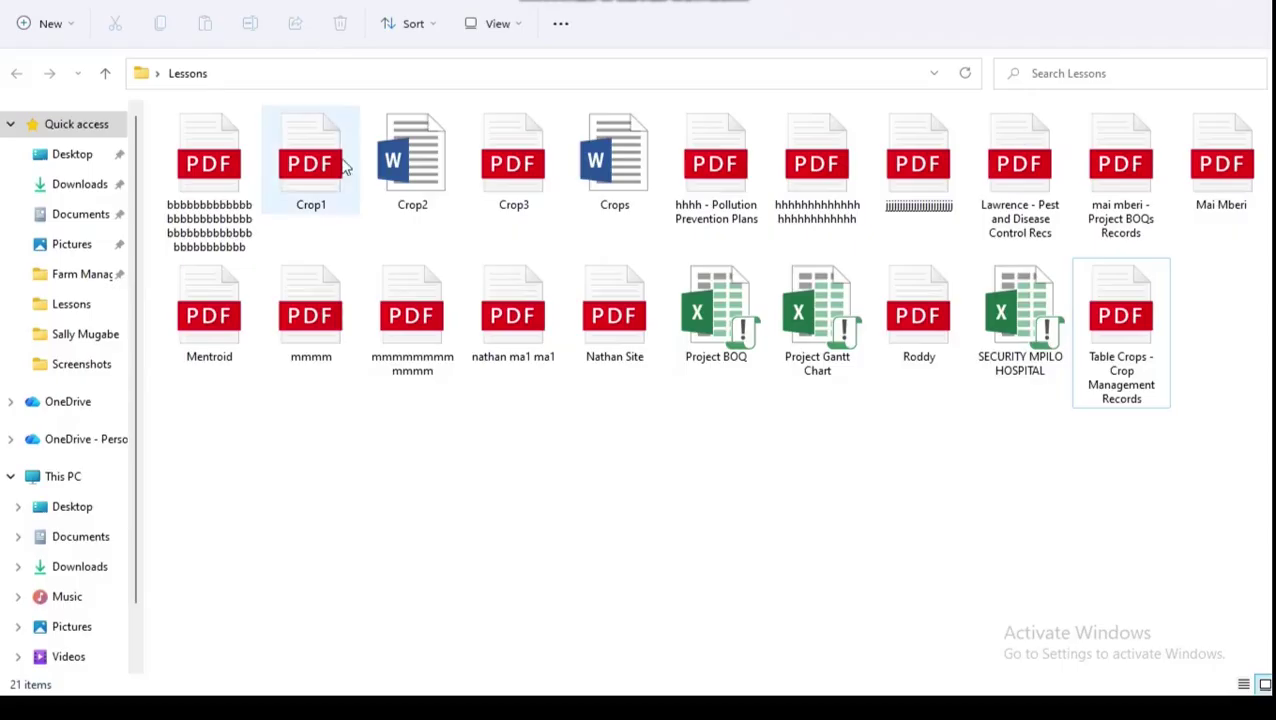
double_click(610, 176)
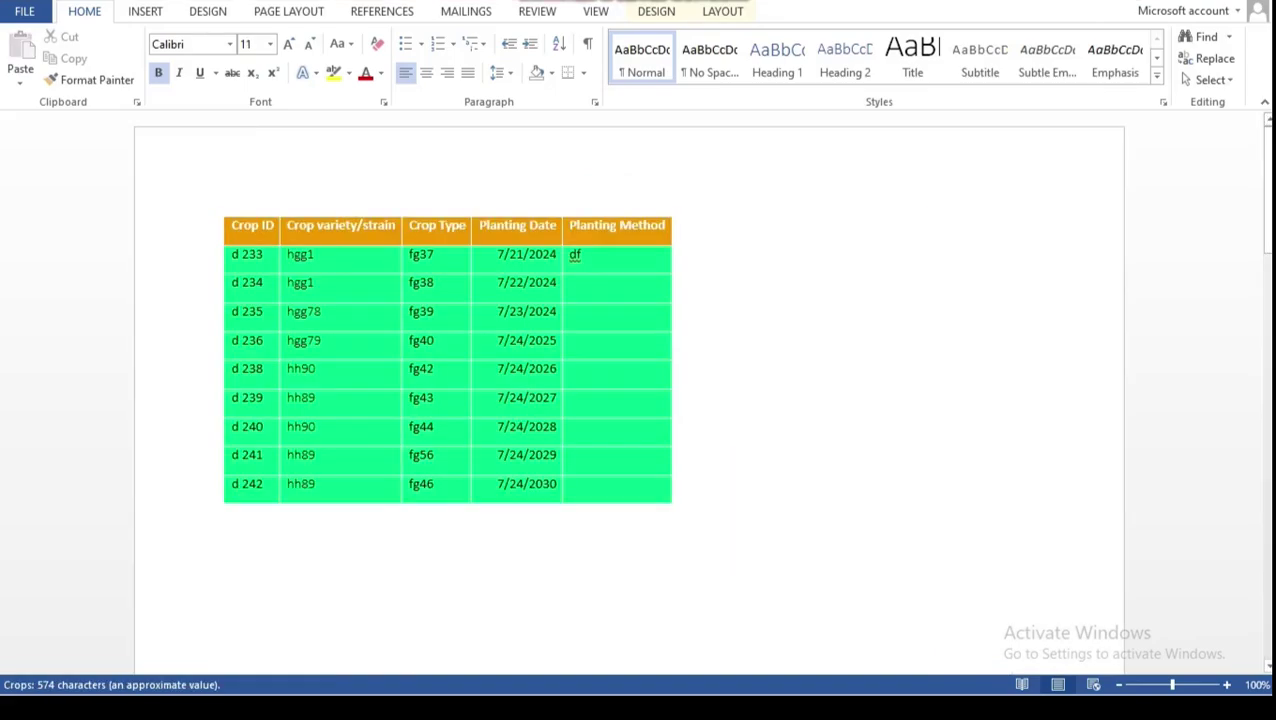
drag(1266, 190, 606, 273)
Add a long run of the letter g to the Planting Method entry for crop d 233 in the Word table
click(601, 256)
text(gggggggggggggggg)
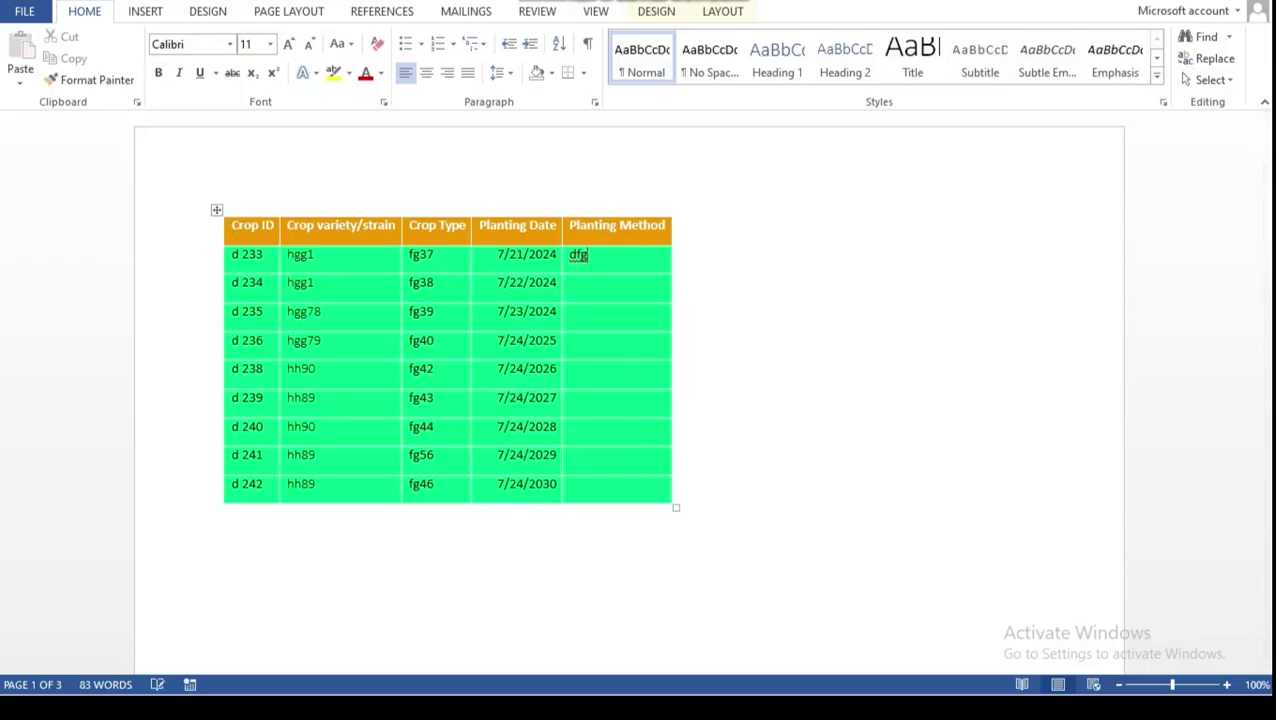
text(gggggggggggggggggggggggggggggggggggggggg)
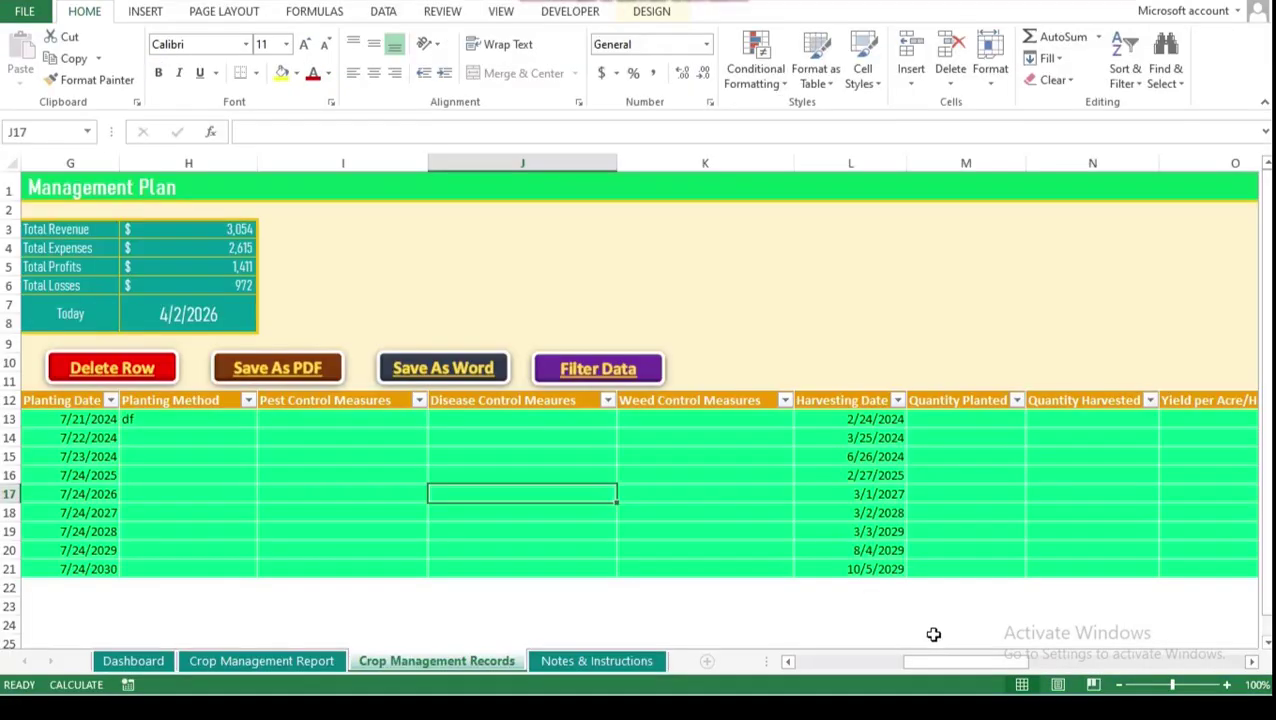
Filter the workbook's crop records by hh89 in the Crop variety/strain column, then unhide all rows
drag(930, 660, 857, 658)
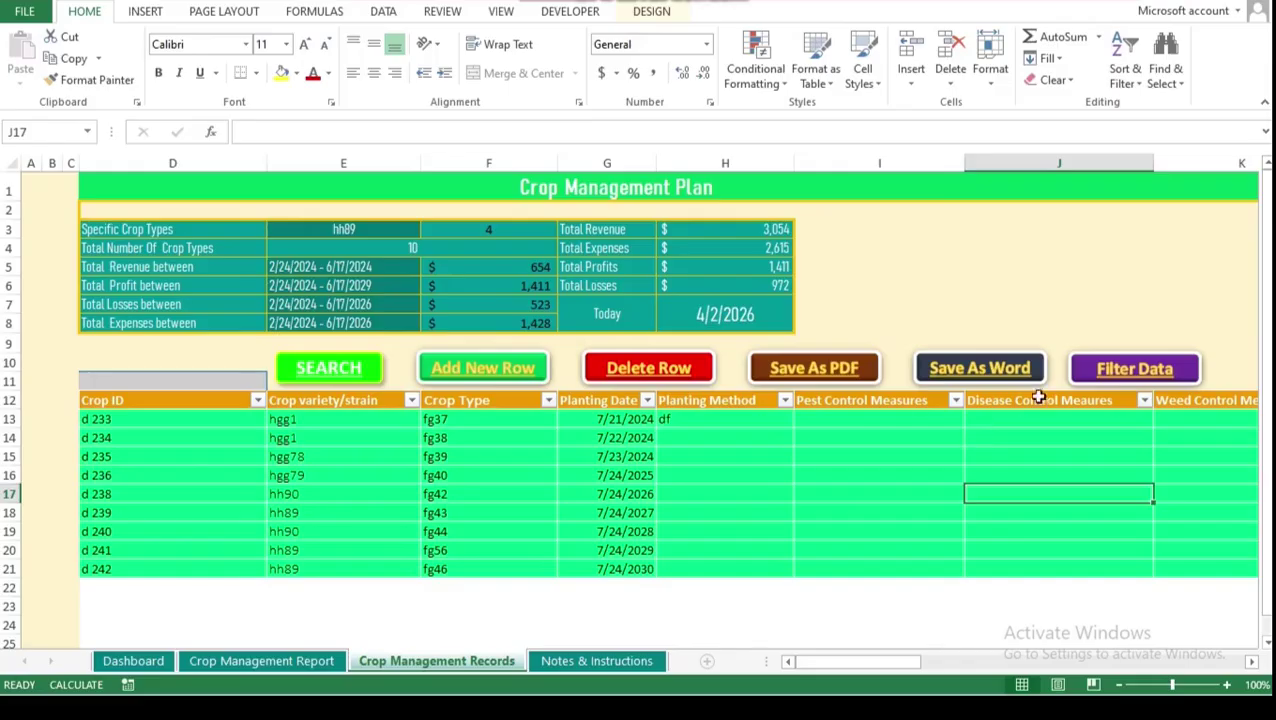
click(1113, 368)
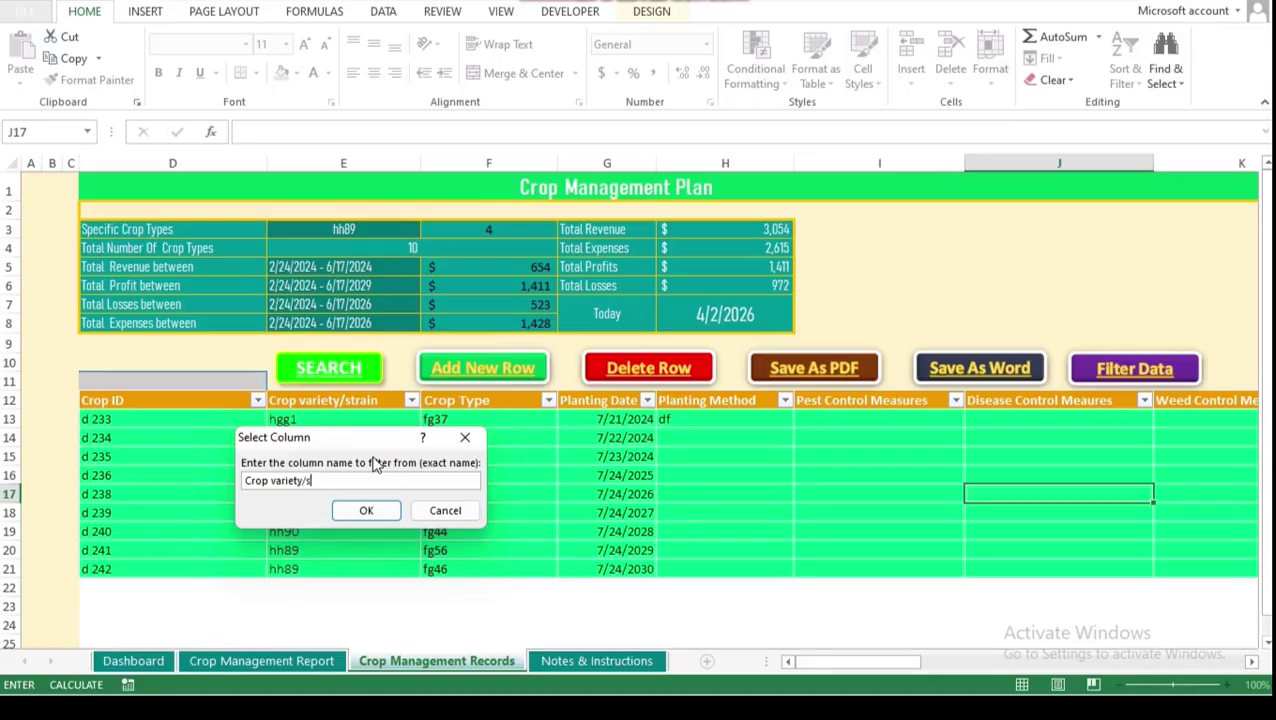
click(366, 510)
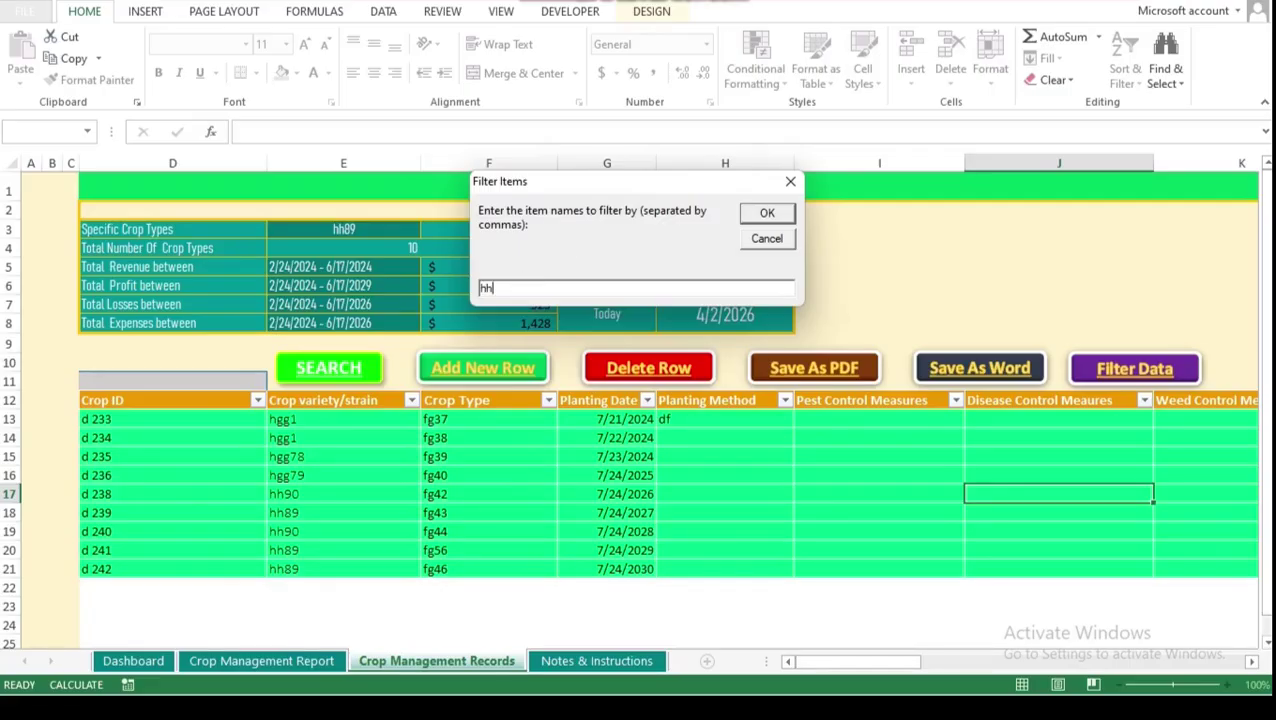
click(760, 212)
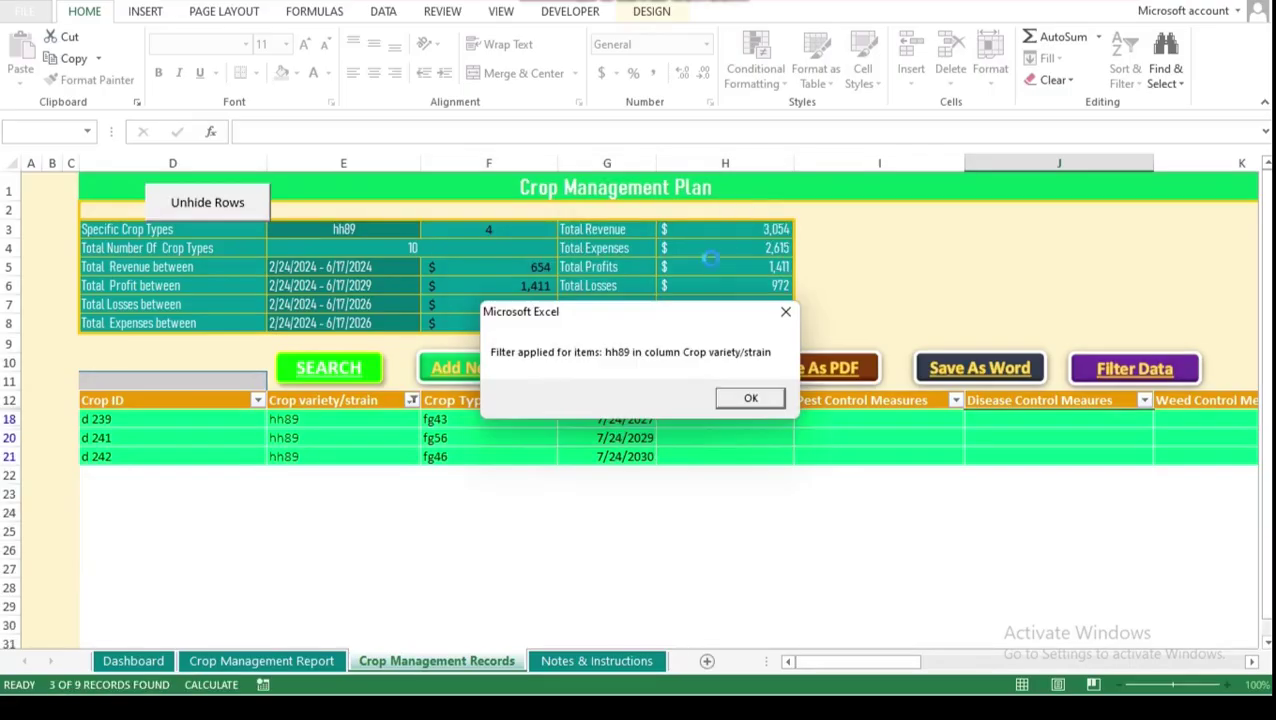
click(750, 400)
click(212, 200)
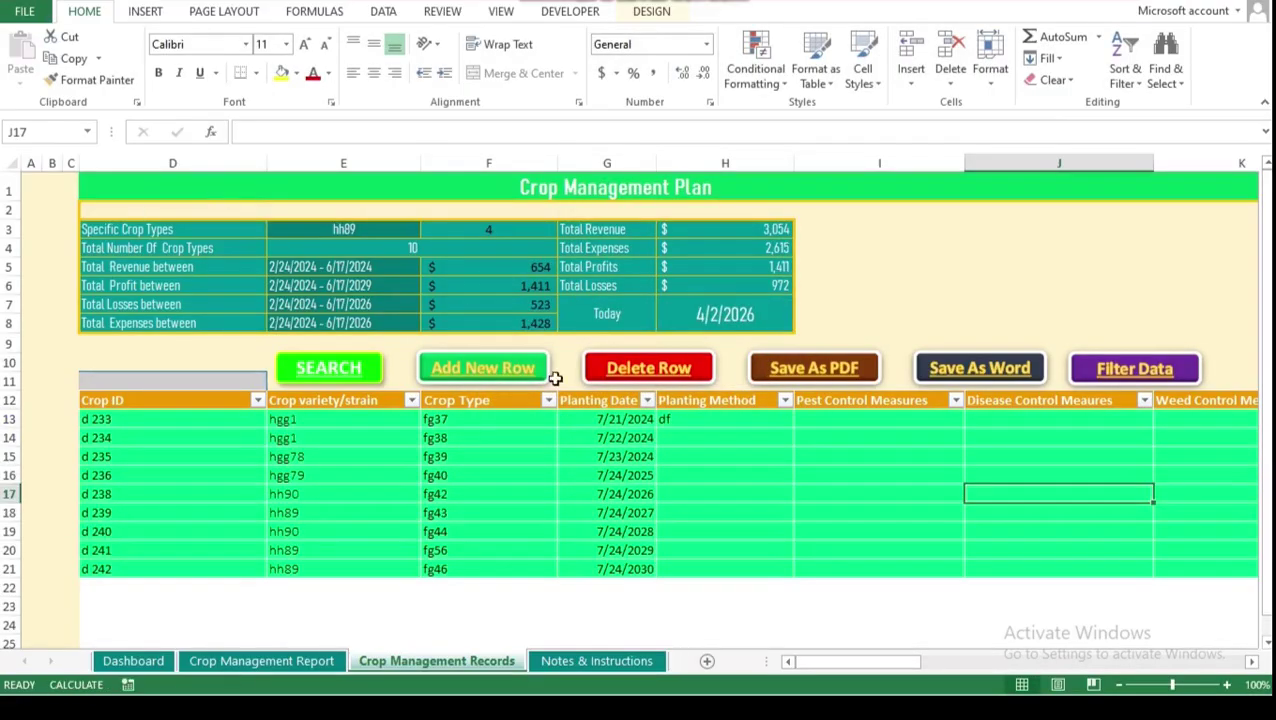
View the Crop Management Report and Dashboard sheets, then return to the Crop Management Records sheet
click(290, 661)
click(128, 662)
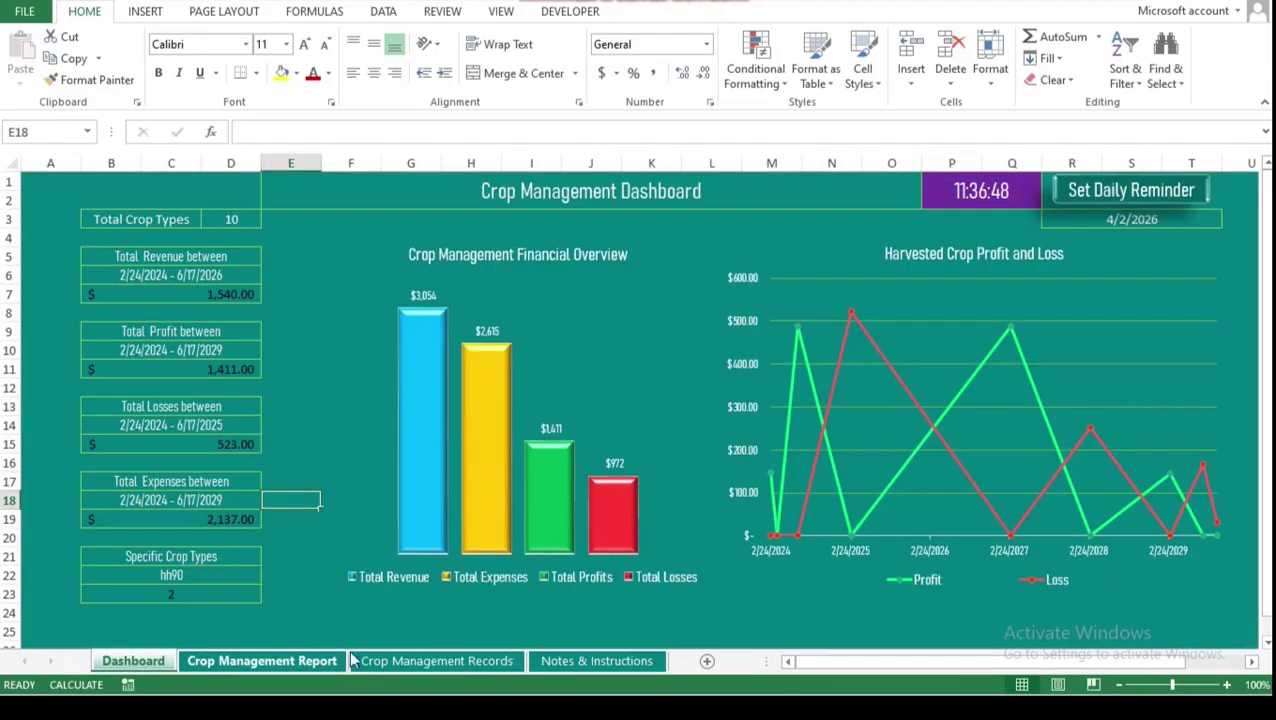
click(430, 664)
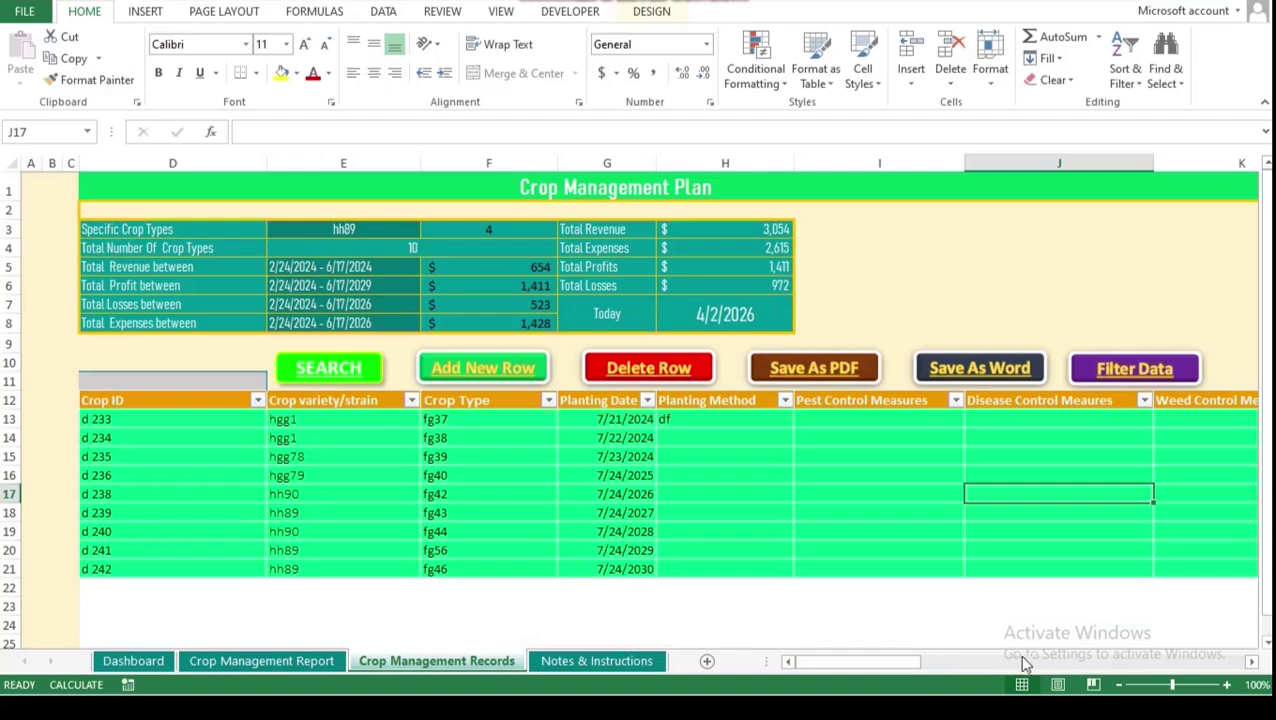